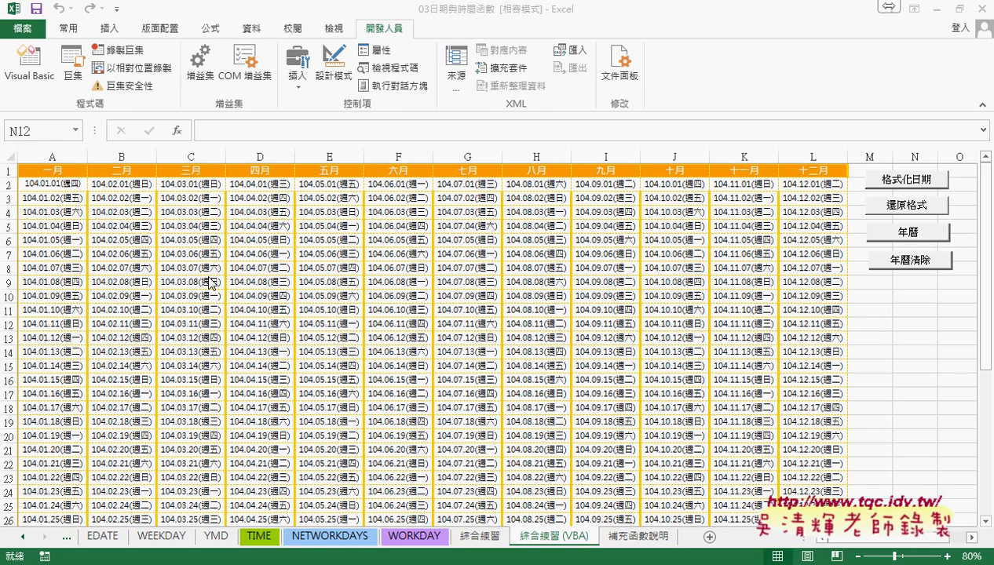
Compare the two practice sheets and their conditional formatting, then test the weekend-colour and restore buttons
{"action": "left_click", "coordinate": [478, 537]}
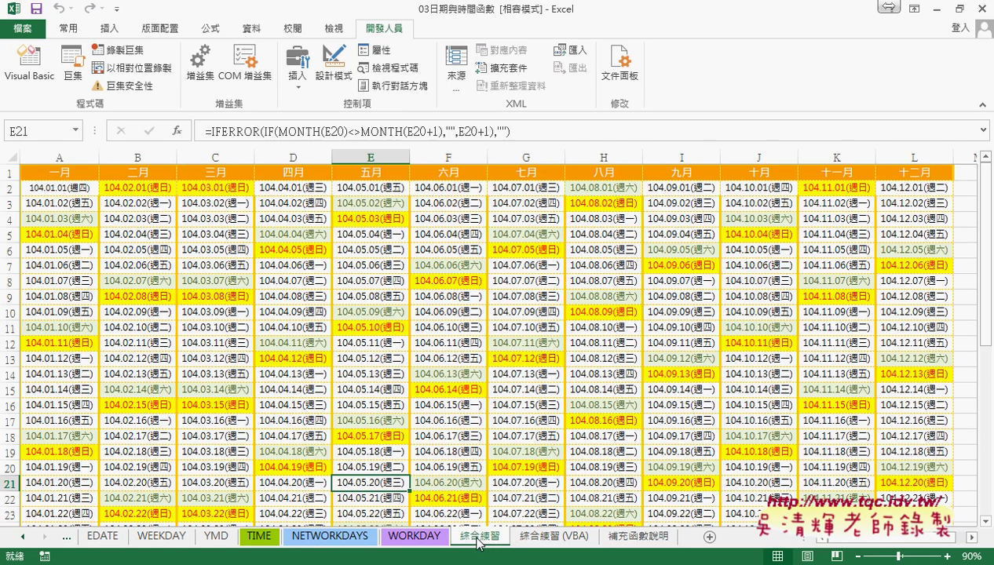
{"action": "left_click", "coordinate": [569, 537]}
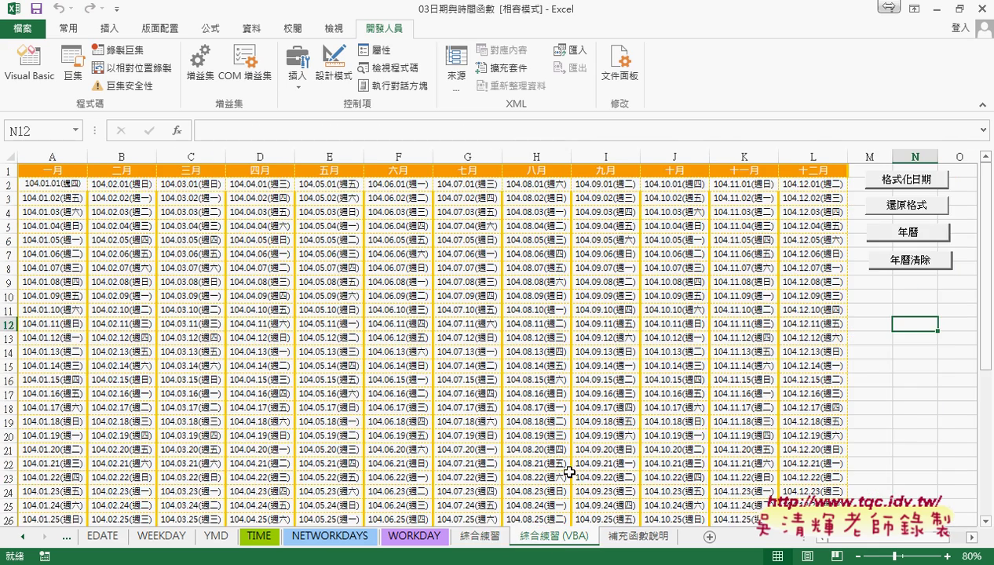
{"action": "left_click", "coordinate": [491, 539]}
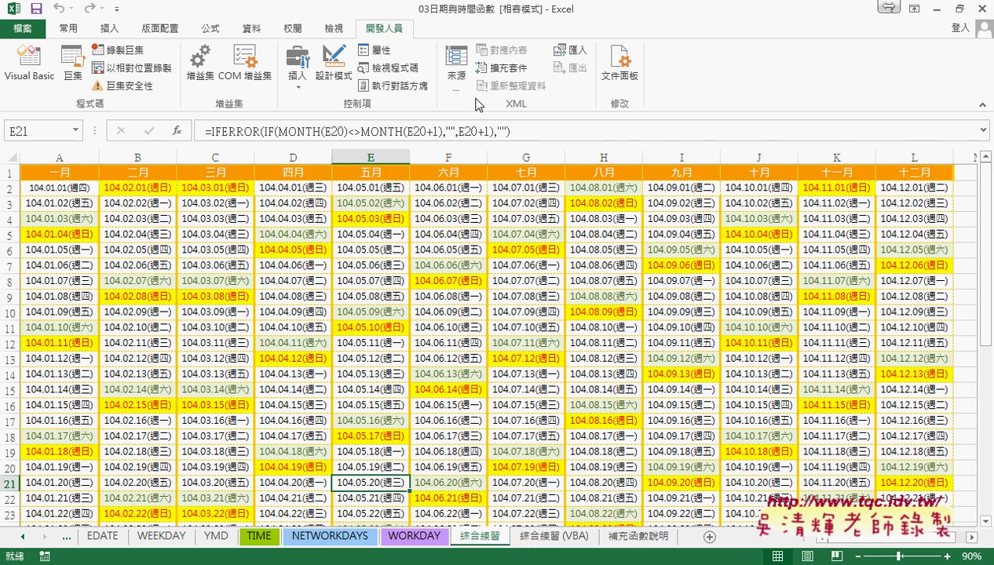
{"action": "left_click", "coordinate": [75, 31]}
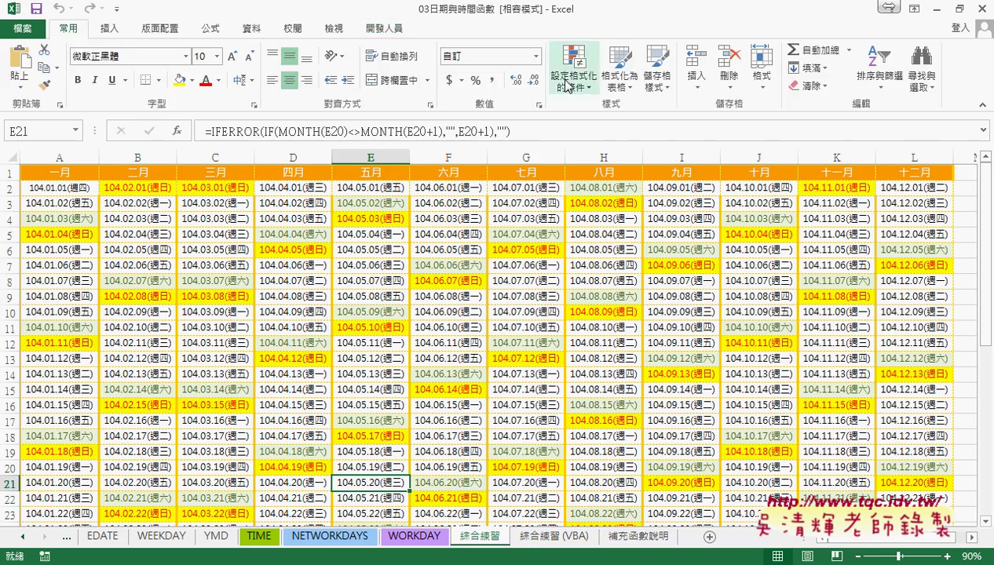
{"action": "left_click", "coordinate": [574, 75]}
{"action": "mouse_move", "coordinate": [611, 302]}
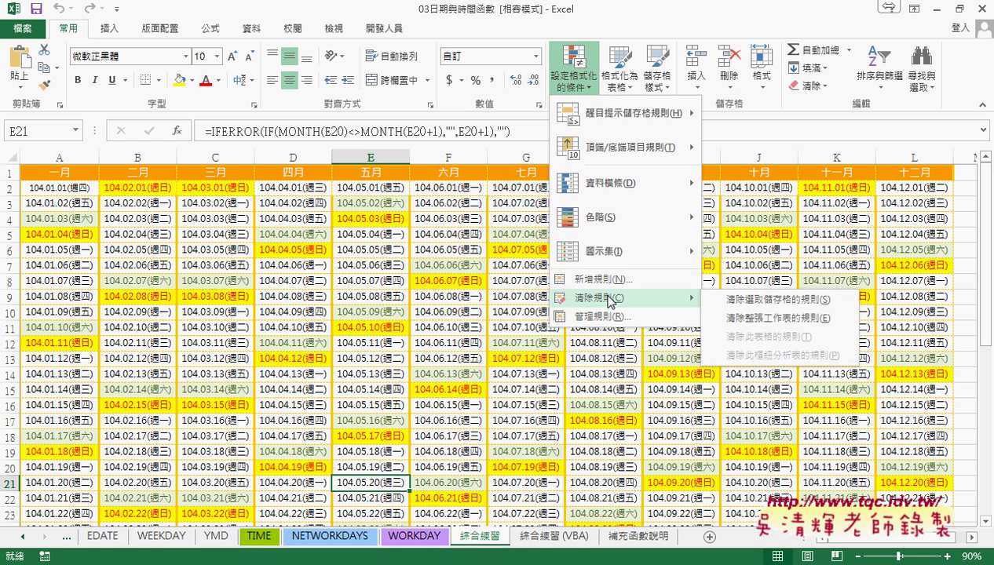
{"action": "left_click", "coordinate": [562, 541]}
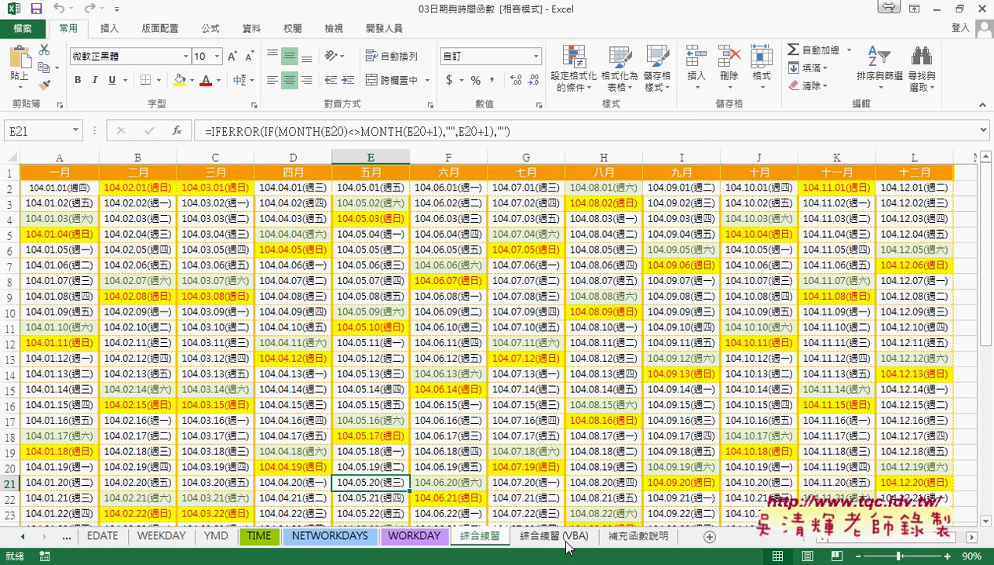
{"action": "left_click", "coordinate": [571, 546]}
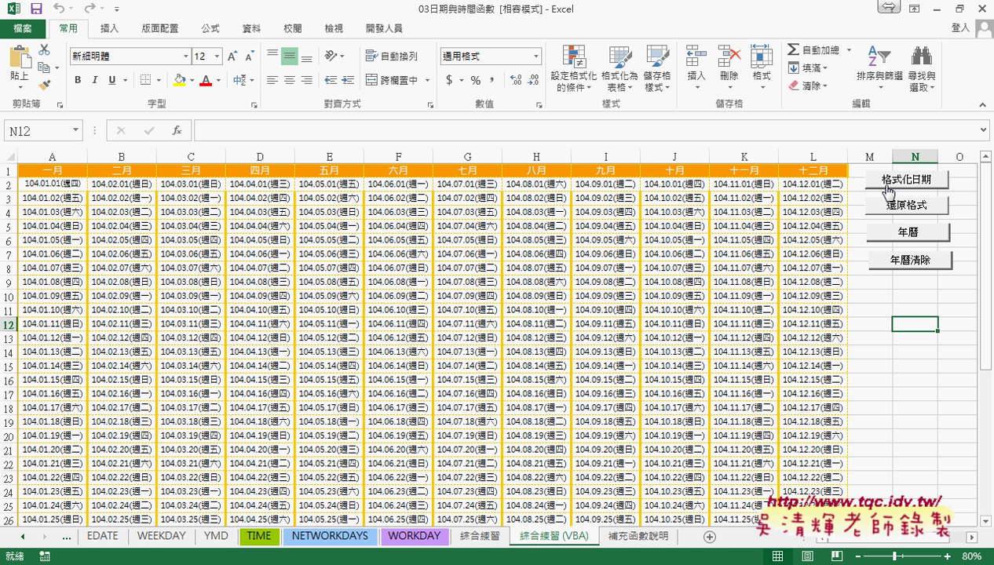
{"action": "left_click", "coordinate": [907, 183]}
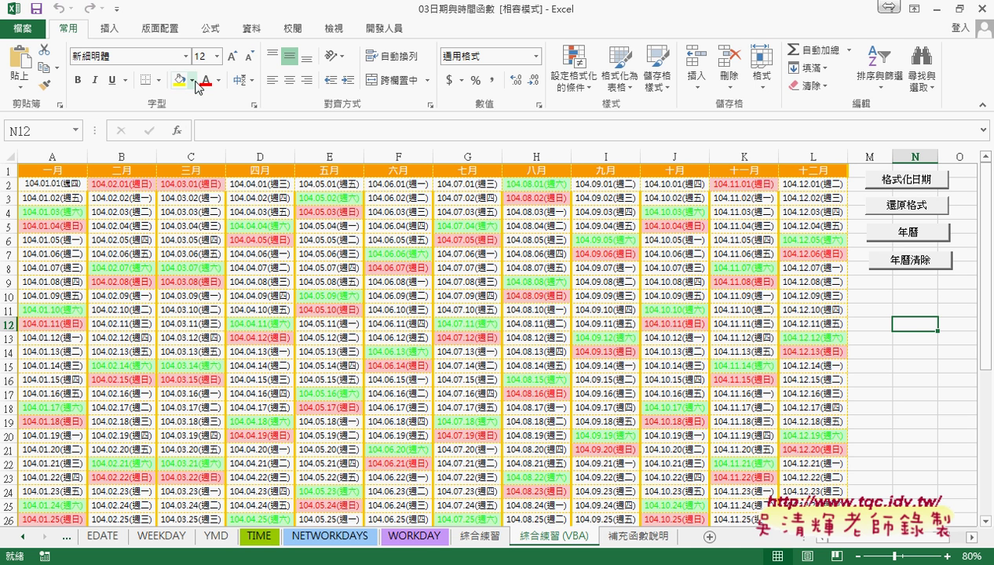
{"action": "left_click", "coordinate": [906, 207]}
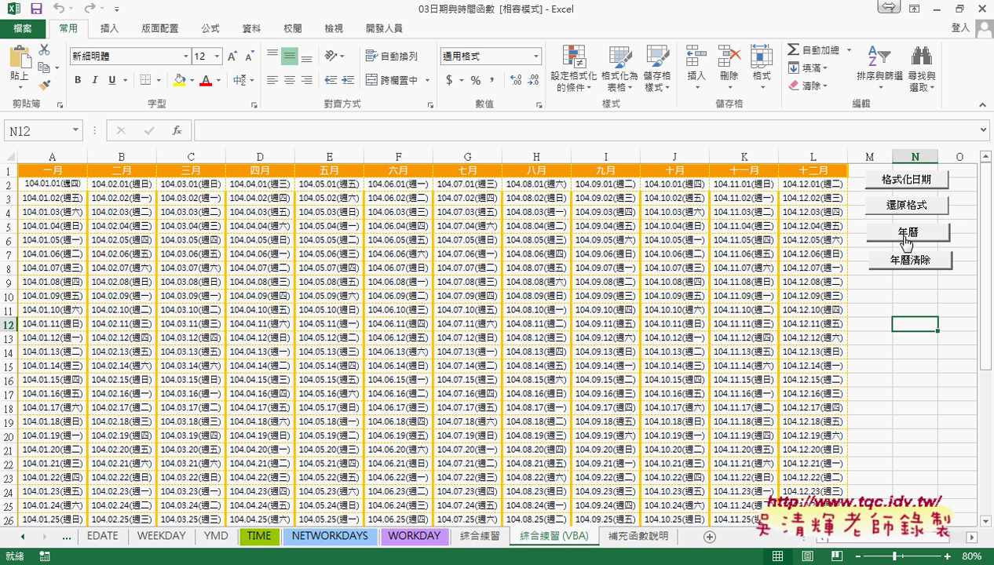
Build the calendar for year 2017 with the 年曆 button, pointing out the resulting dates by column
{"action": "left_click", "coordinate": [906, 240]}
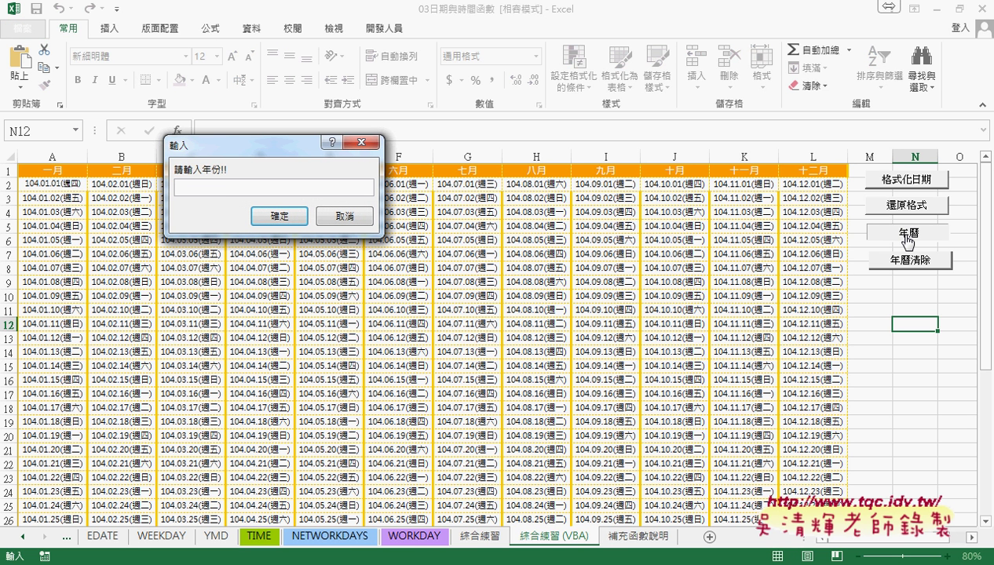
{"action": "type", "text": "201"}
{"action": "type", "text": "7"}
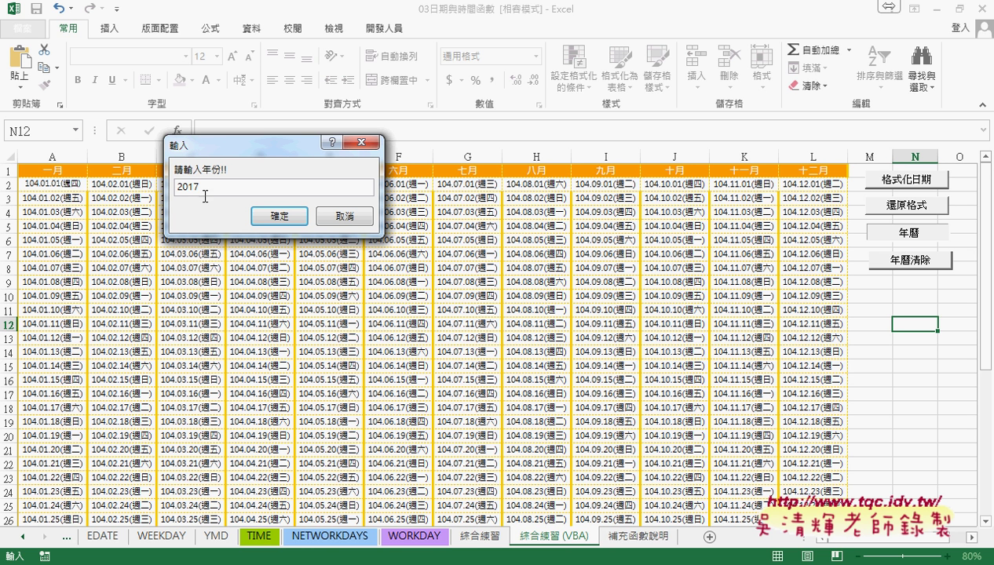
{"action": "left_click_drag", "start_coordinate": [211, 145], "coordinate": [283, 206]}
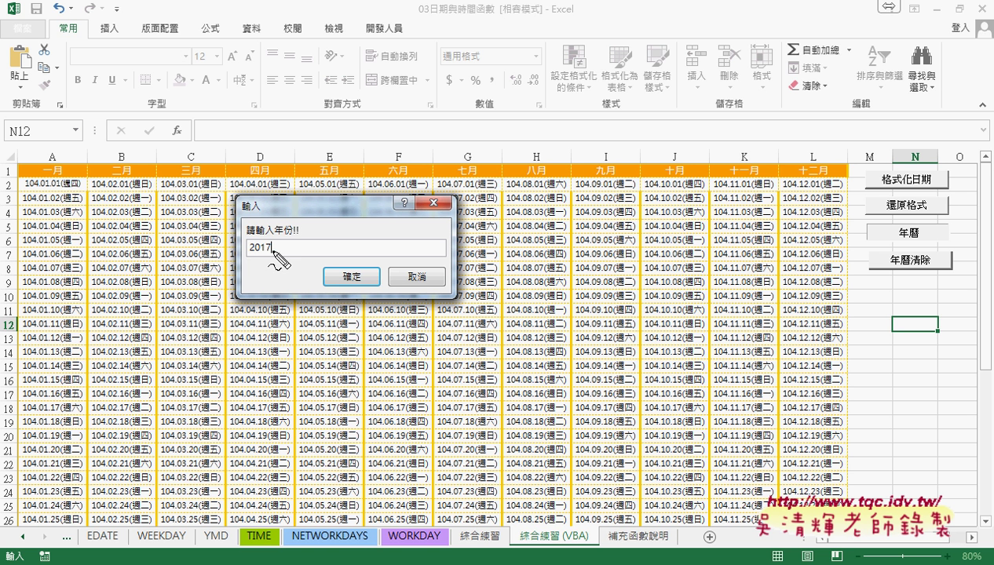
{"action": "mouse_move", "coordinate": [277, 258]}
{"action": "left_mouse_down"}
{"action": "mouse_move", "coordinate": [248, 245]}
{"action": "mouse_move", "coordinate": [281, 249]}
{"action": "left_mouse_up"}
{"action": "mouse_move", "coordinate": [77, 177]}
{"action": "left_mouse_down"}
{"action": "mouse_move", "coordinate": [87, 187]}
{"action": "mouse_move", "coordinate": [59, 196]}
{"action": "left_mouse_up"}
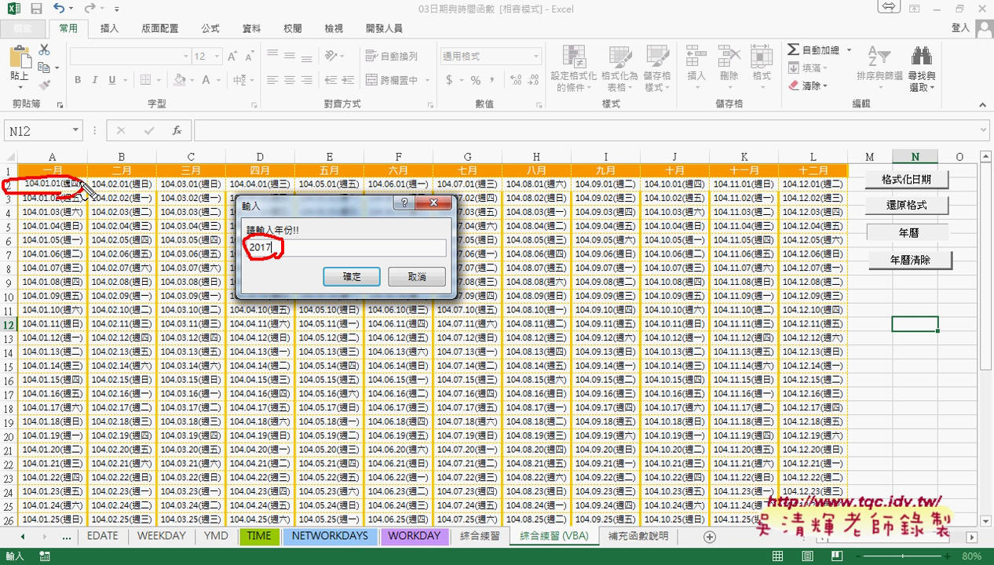
{"action": "mouse_move", "coordinate": [87, 186]}
{"action": "left_mouse_down"}
{"action": "mouse_move", "coordinate": [165, 187]}
{"action": "mouse_move", "coordinate": [159, 193]}
{"action": "left_mouse_up"}
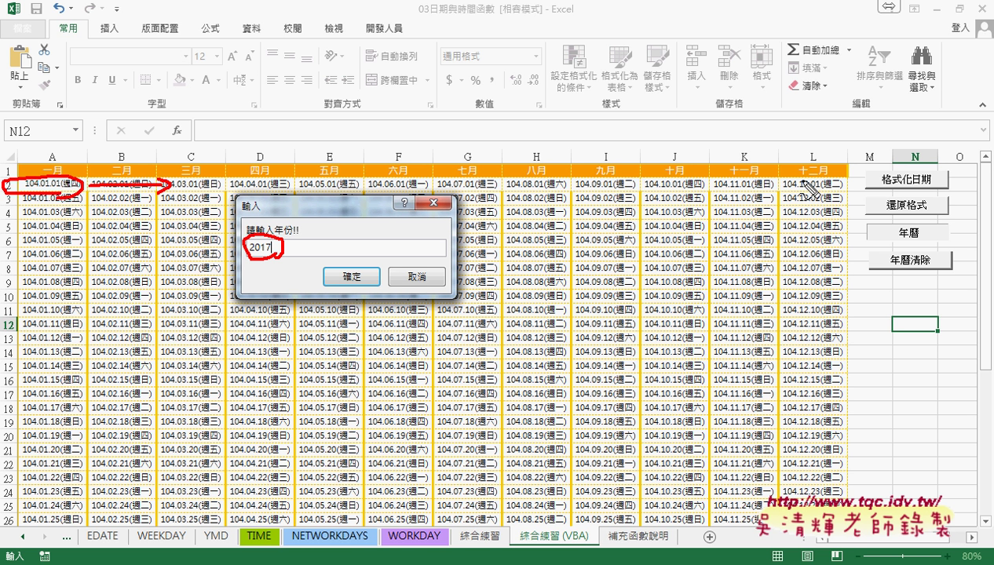
{"action": "left_click_drag", "start_coordinate": [49, 195], "coordinate": [55, 259]}
{"action": "mouse_move", "coordinate": [122, 188]}
{"action": "left_mouse_down"}
{"action": "mouse_move", "coordinate": [121, 255]}
{"action": "mouse_move", "coordinate": [136, 231]}
{"action": "left_mouse_up"}
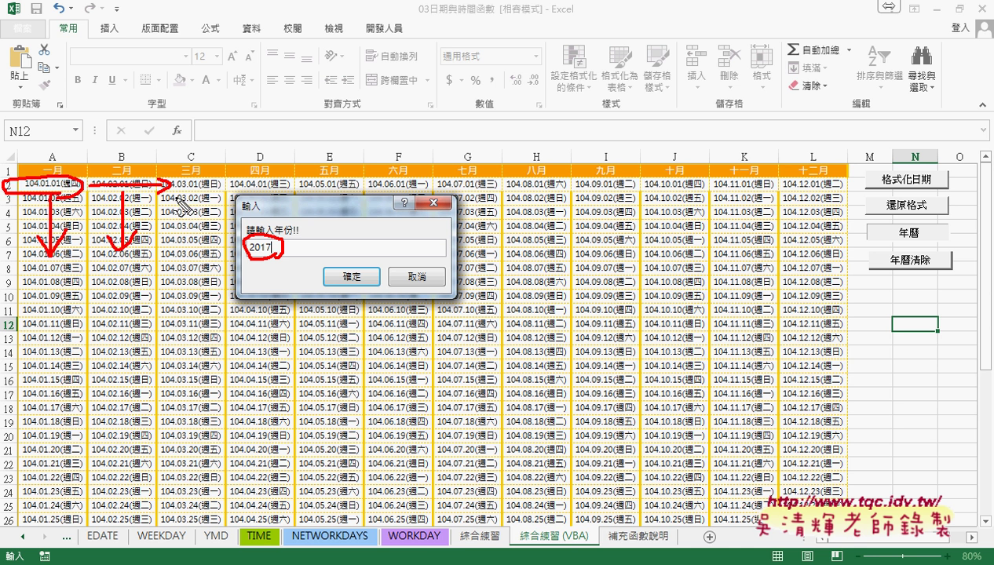
{"action": "mouse_move", "coordinate": [181, 192]}
{"action": "left_mouse_down"}
{"action": "mouse_move", "coordinate": [186, 249]}
{"action": "mouse_move", "coordinate": [200, 226]}
{"action": "left_mouse_up"}
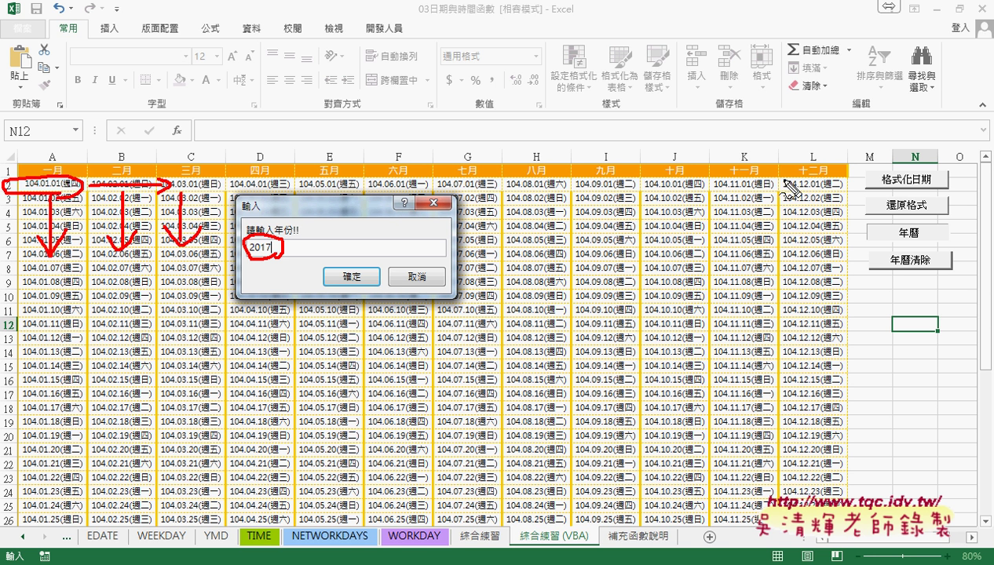
{"action": "key", "text": "Escape"}
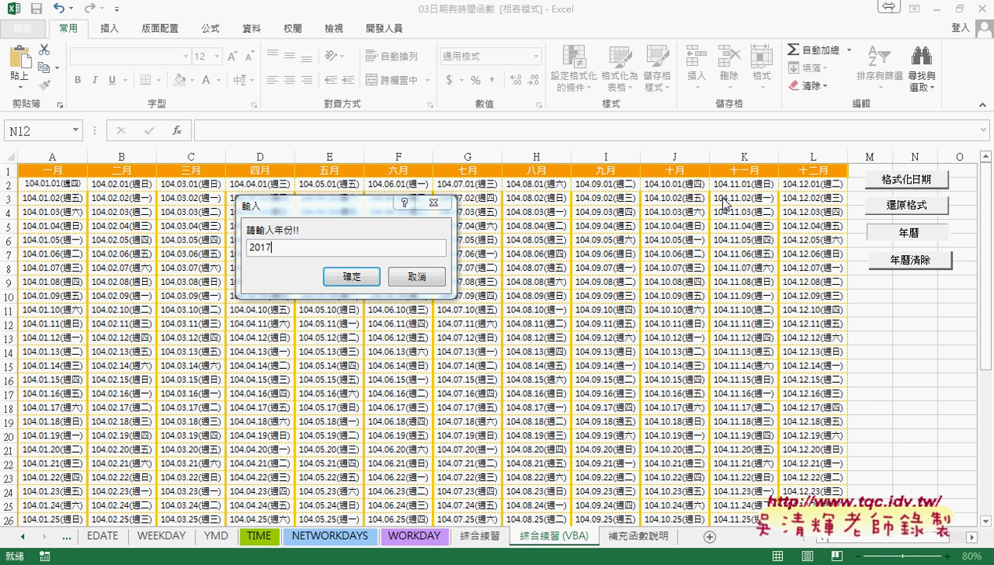
{"action": "left_click", "coordinate": [355, 276]}
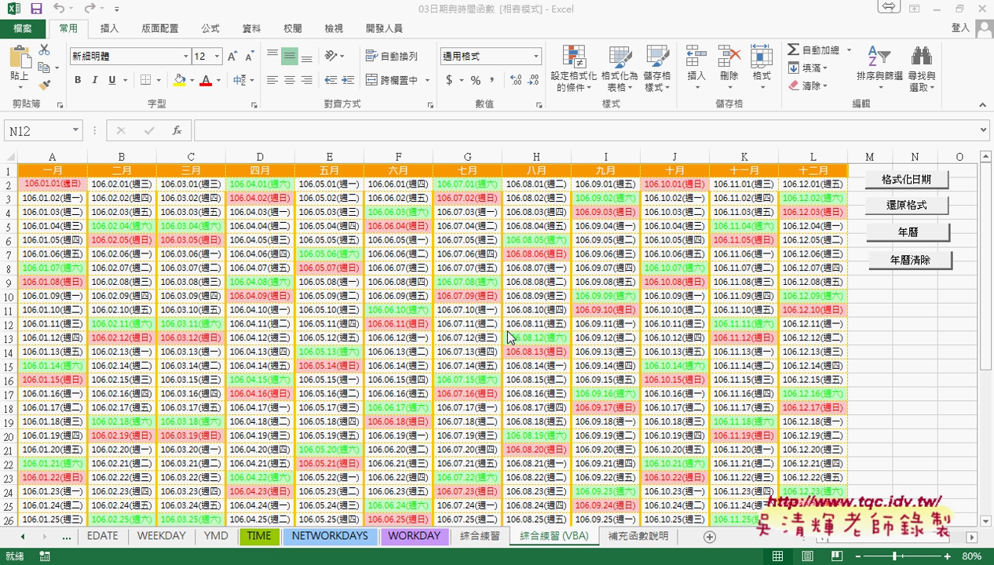
Empty the calendar with 年曆清除 and rebuild it for the year 2018
{"action": "left_click", "coordinate": [899, 263]}
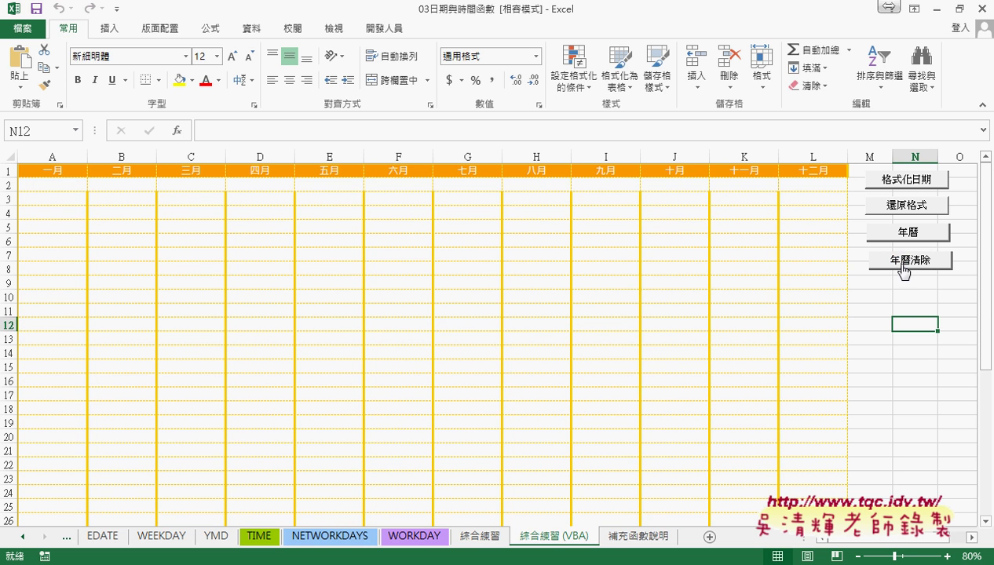
{"action": "left_click", "coordinate": [902, 237]}
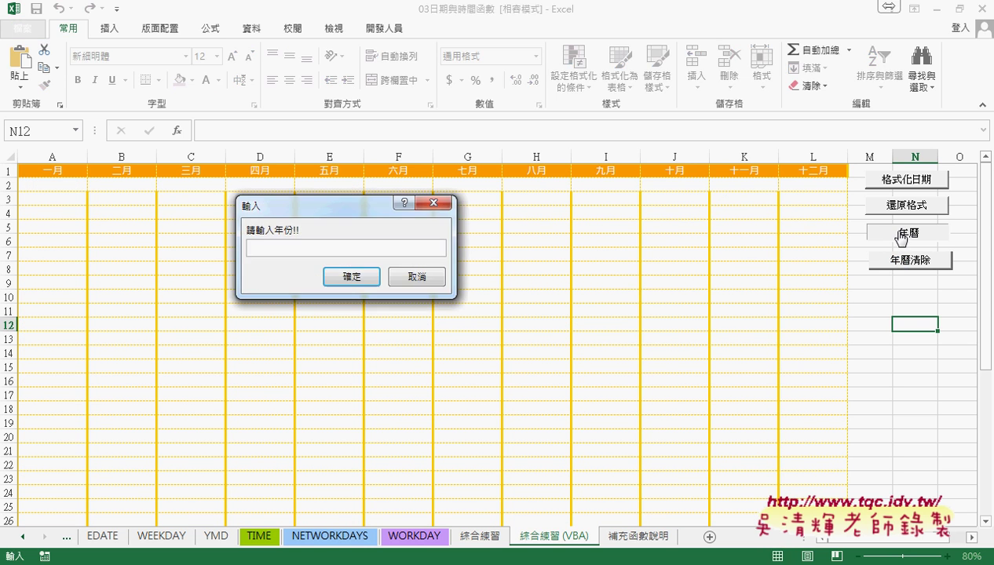
{"action": "type", "text": "2018"}
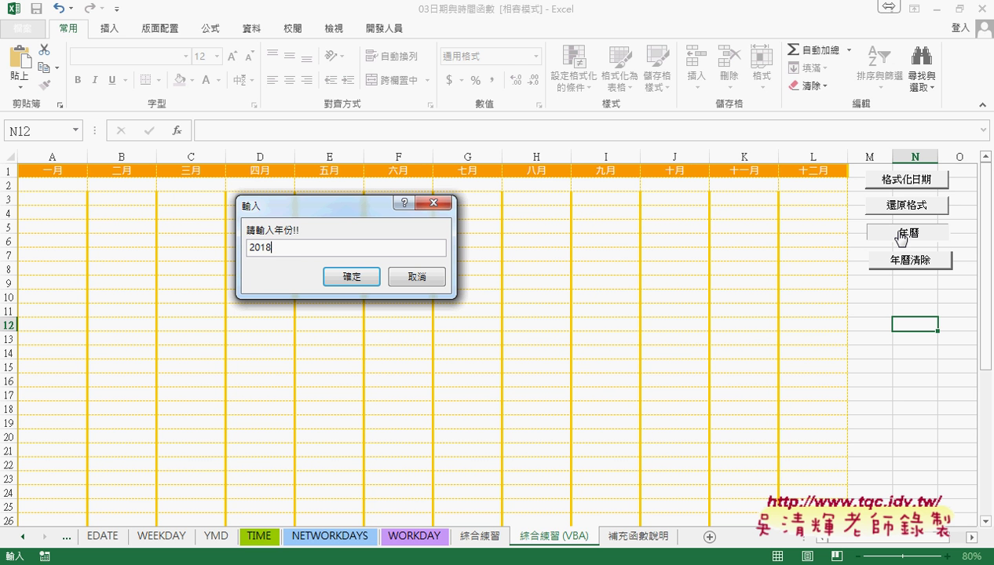
{"action": "left_click", "coordinate": [334, 277]}
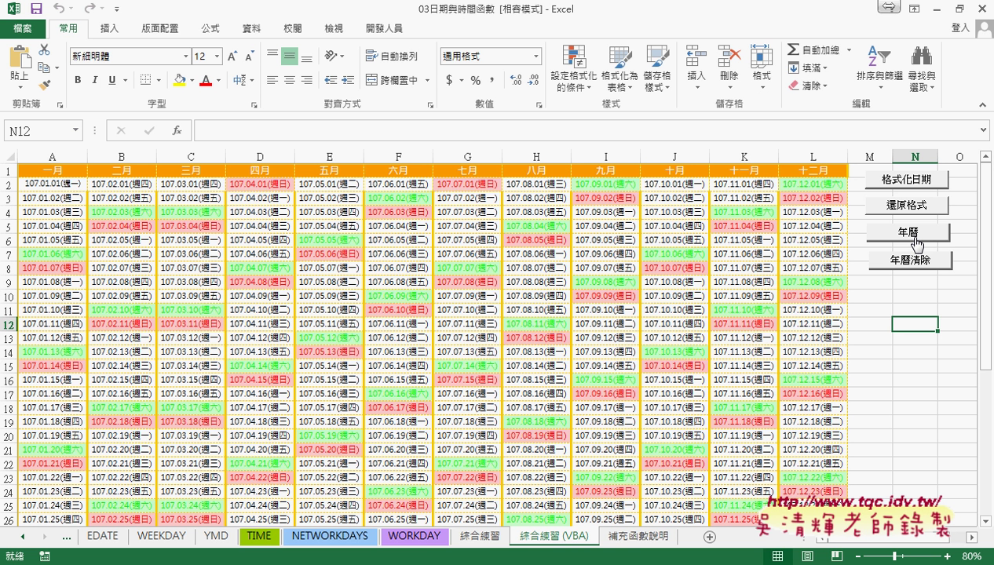
Toggle the weekend colours off, on and off again, highlighting 107.01.01 in A2
{"action": "left_click", "coordinate": [911, 208]}
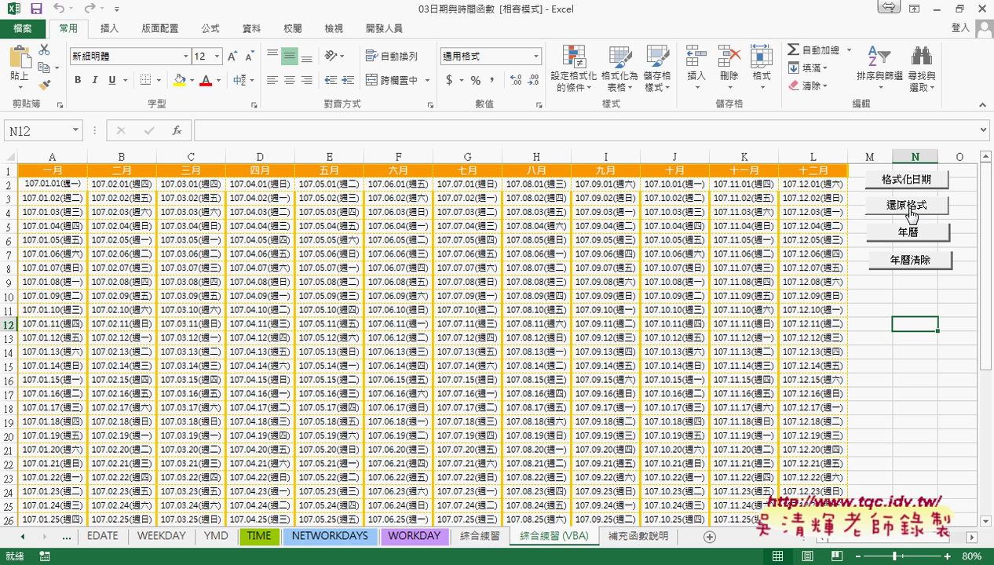
{"action": "left_click", "coordinate": [910, 186]}
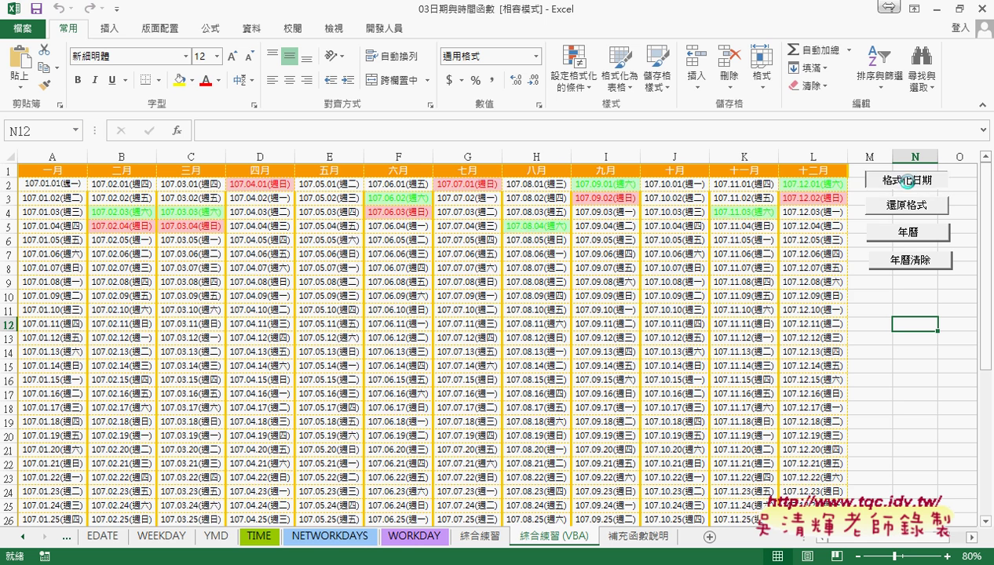
{"action": "left_click", "coordinate": [900, 210]}
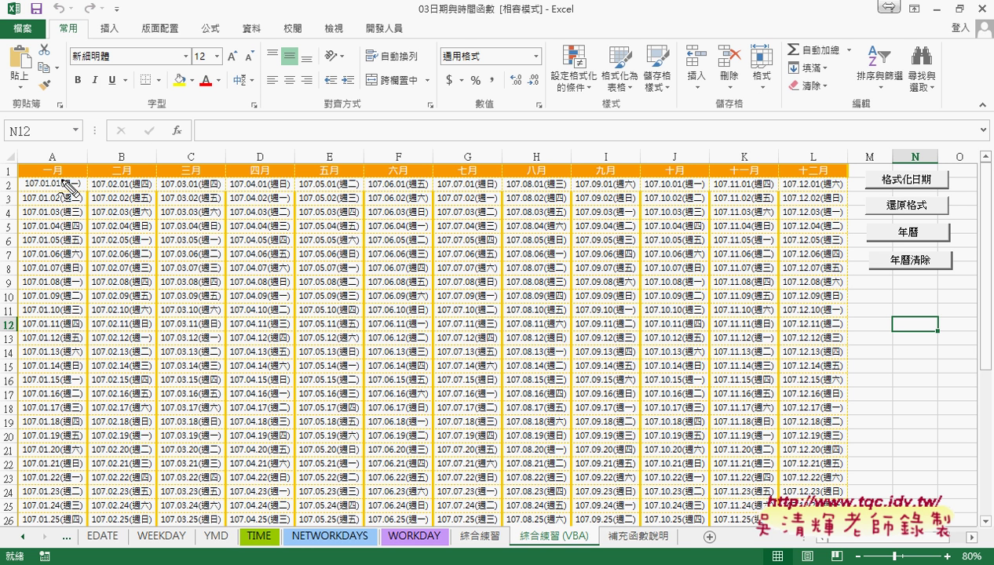
{"action": "left_click_drag", "start_coordinate": [82, 178], "coordinate": [85, 185]}
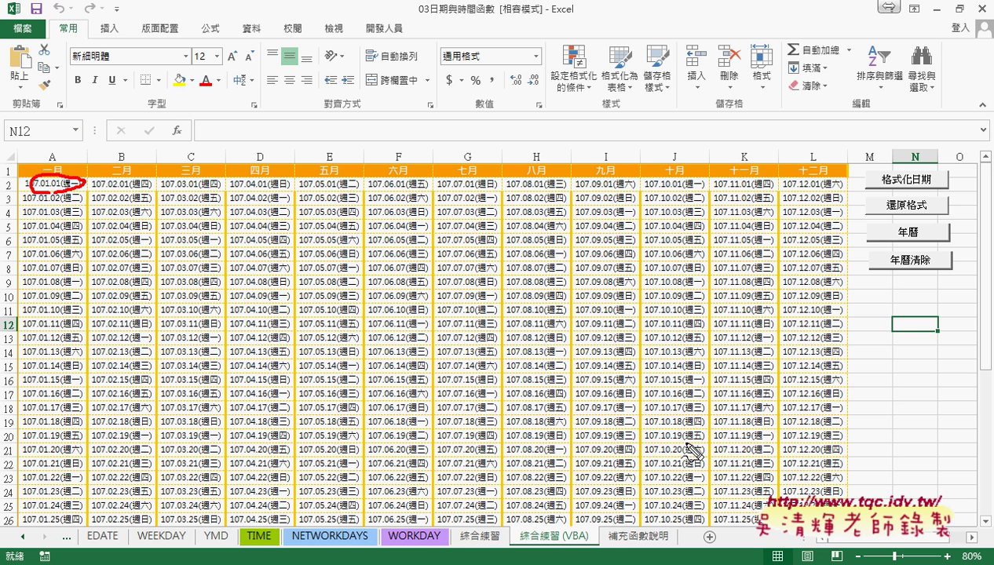
{"action": "key", "text": "Escape"}
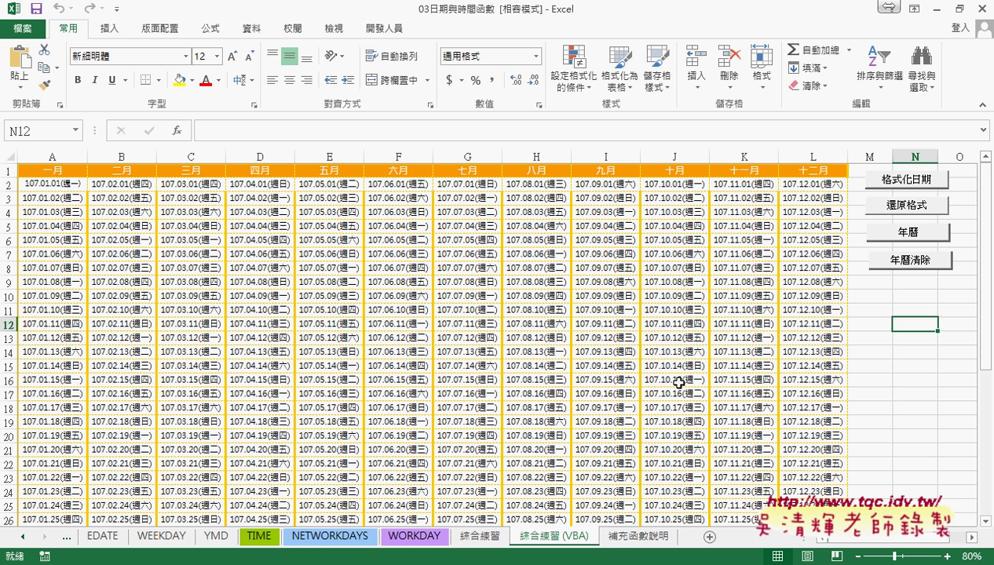
Check the last date in L32 and row 2's month starts, then open the 格式化日期 code
{"action": "scroll", "coordinate": [739, 405], "scroll_direction": "down", "scroll_amount": 4}
{"action": "left_click", "coordinate": [812, 436]}
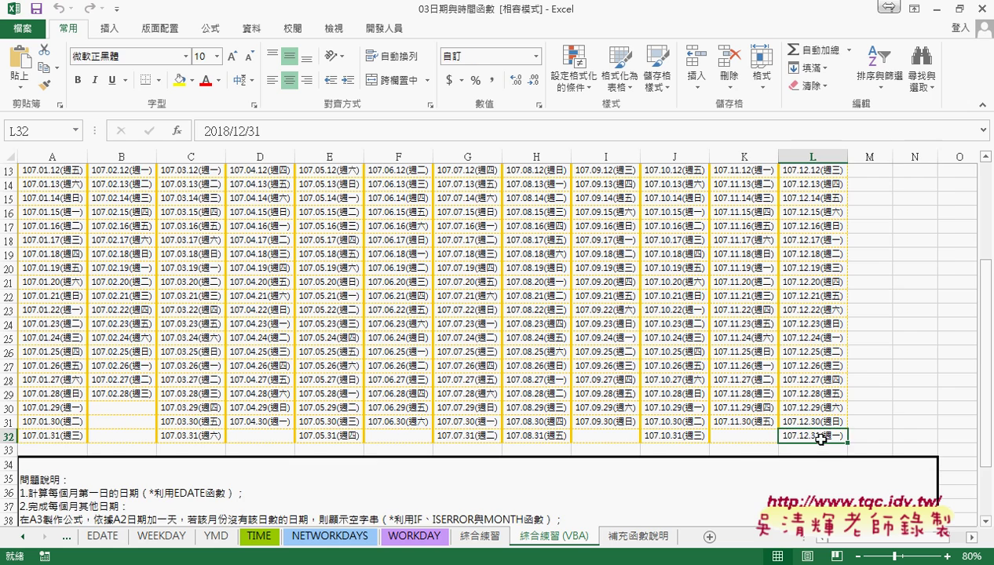
{"action": "scroll", "coordinate": [809, 406], "scroll_direction": "up", "scroll_amount": 4}
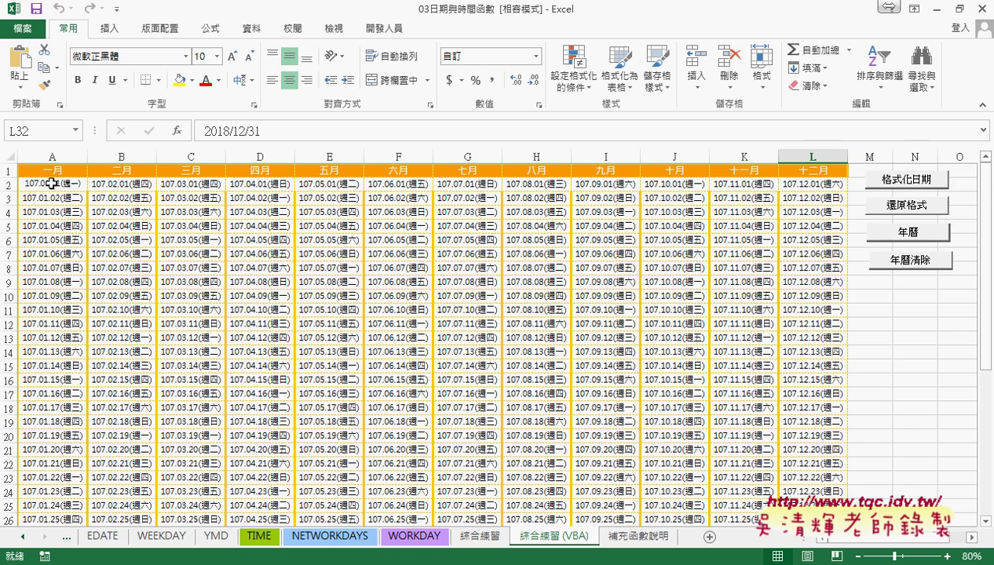
{"action": "left_click", "coordinate": [51, 183]}
{"action": "left_click", "coordinate": [118, 187]}
{"action": "left_click", "coordinate": [188, 185]}
{"action": "left_click", "coordinate": [243, 184]}
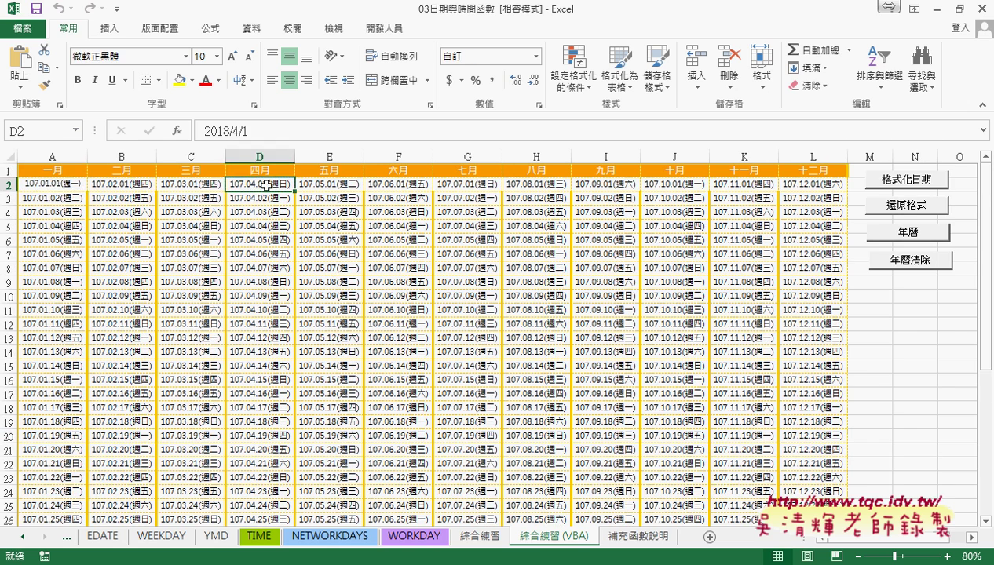
{"action": "left_click", "coordinate": [322, 186]}
{"action": "left_click", "coordinate": [392, 187]}
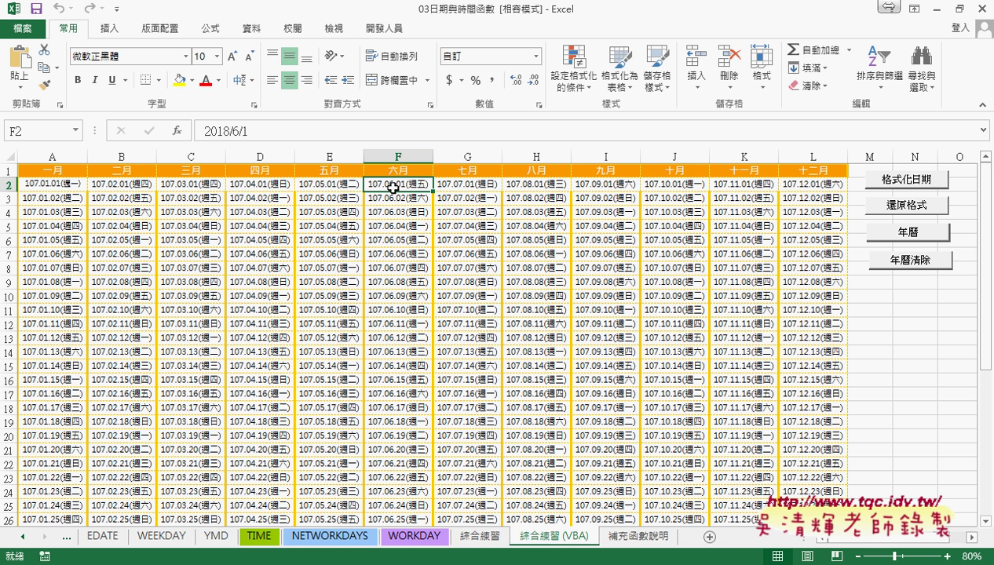
{"action": "right_click", "coordinate": [870, 183]}
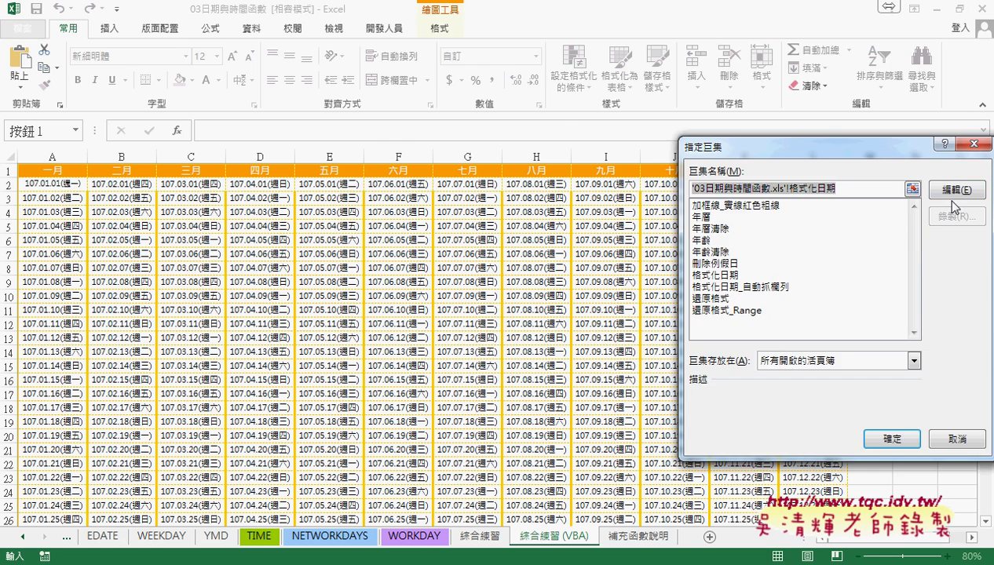
{"action": "left_click", "coordinate": [950, 192]}
Review the 格式化日期 code, highlighting the row loop For i = 2 To 32
{"action": "left_click_drag", "start_coordinate": [622, 47], "coordinate": [302, 36]}
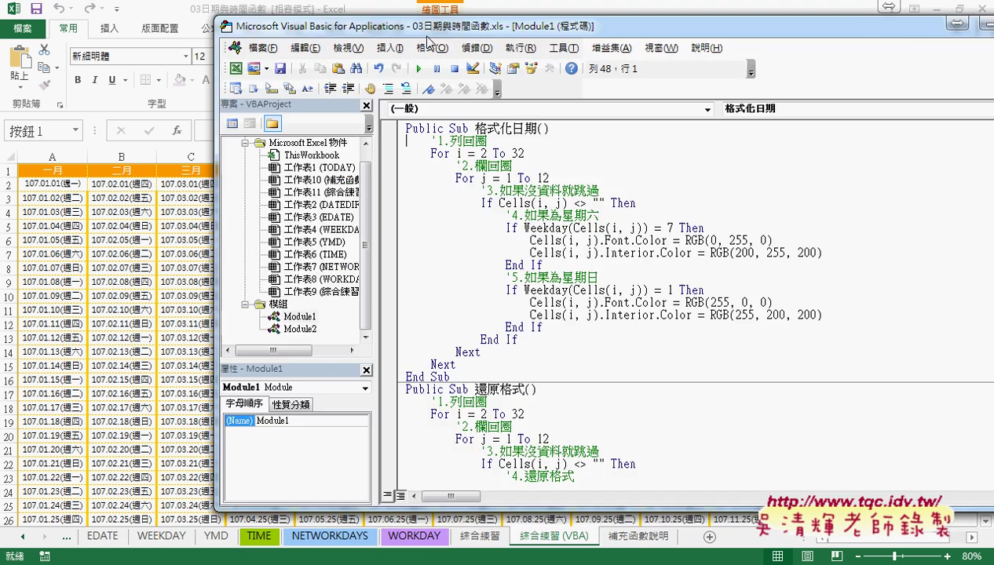
{"action": "left_click_drag", "start_coordinate": [324, 125], "coordinate": [389, 125]}
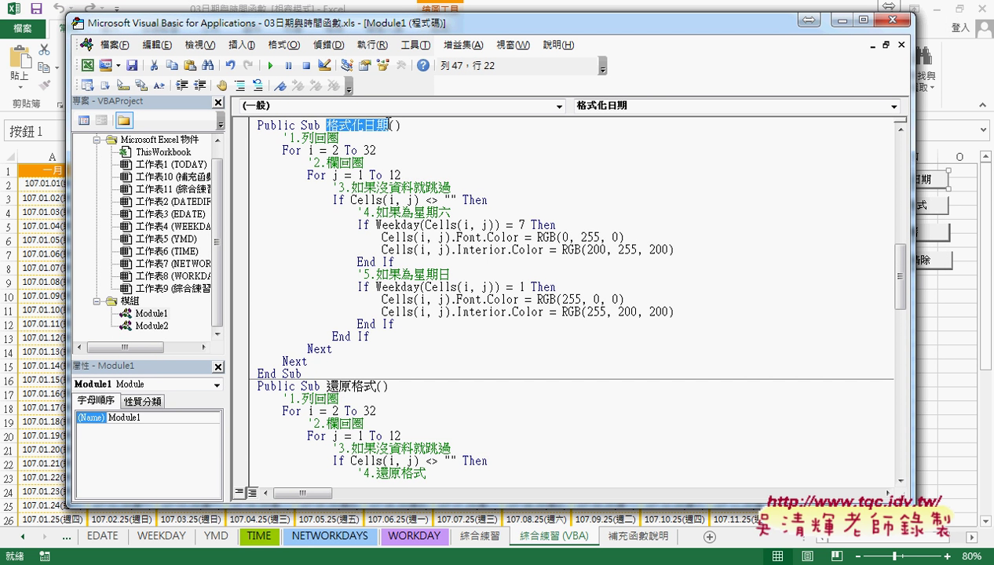
{"action": "left_click", "coordinate": [294, 152]}
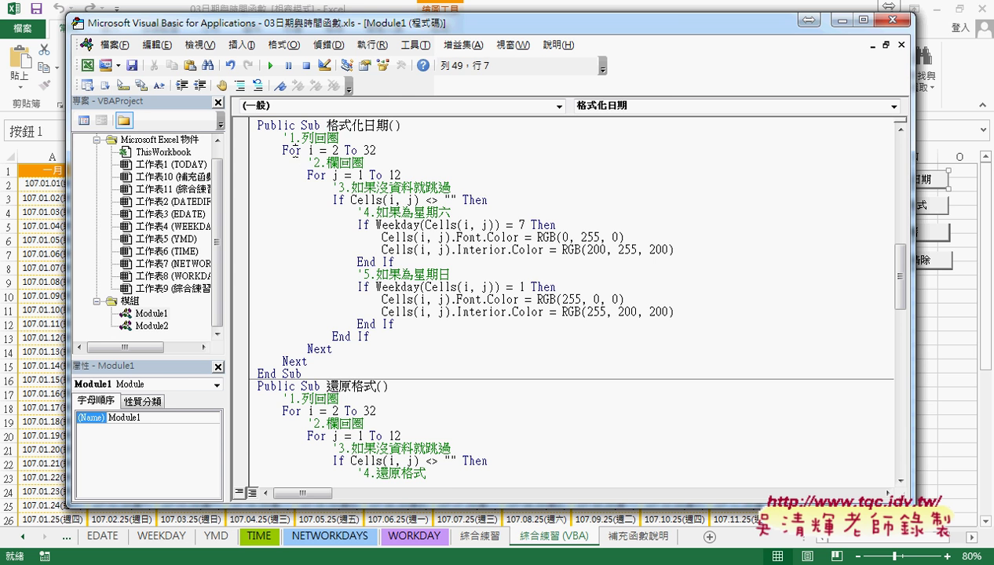
{"action": "double_click", "coordinate": [310, 150]}
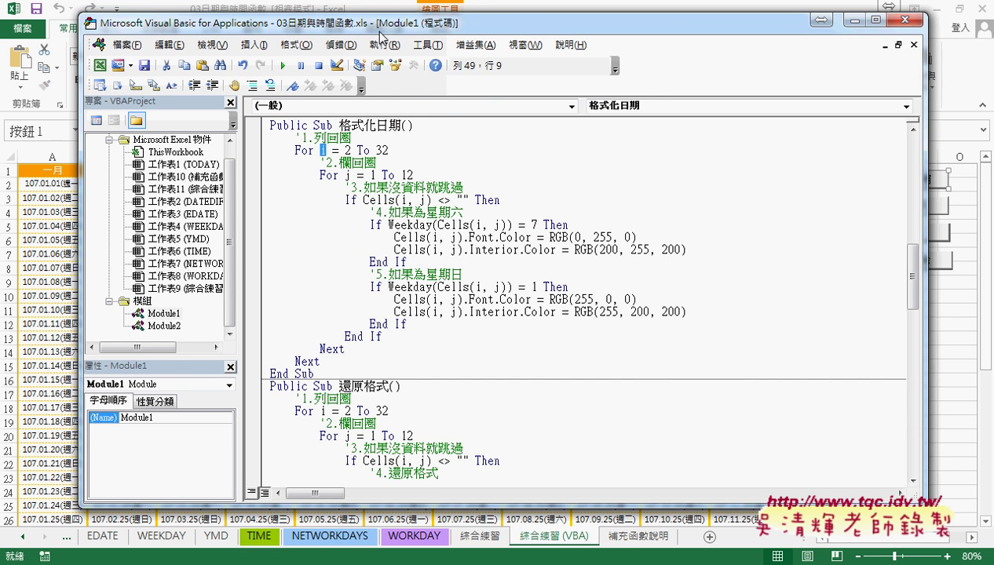
{"action": "left_click_drag", "start_coordinate": [351, 32], "coordinate": [413, 31]}
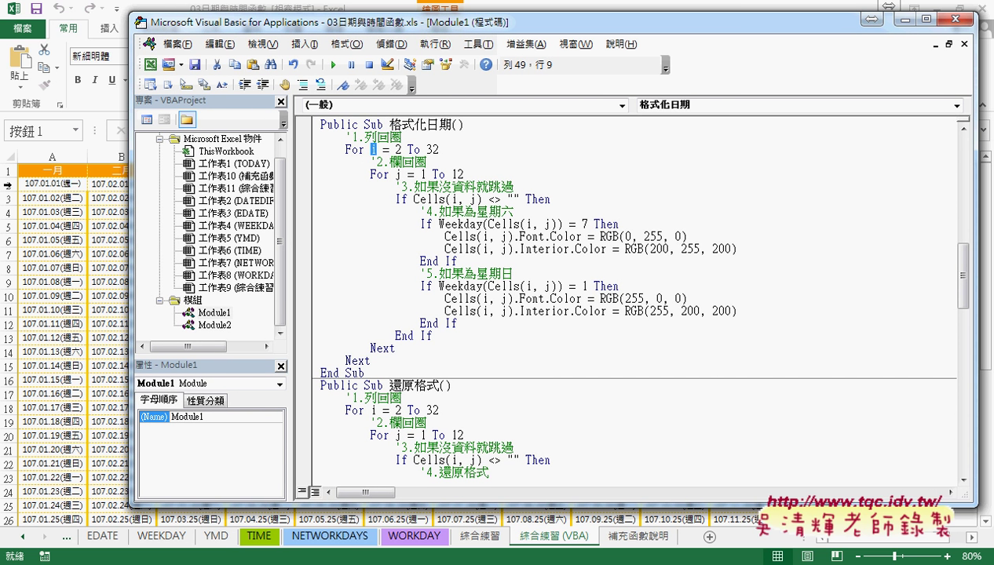
{"action": "double_click", "coordinate": [432, 149]}
{"action": "left_click_drag", "start_coordinate": [439, 150], "coordinate": [344, 149]}
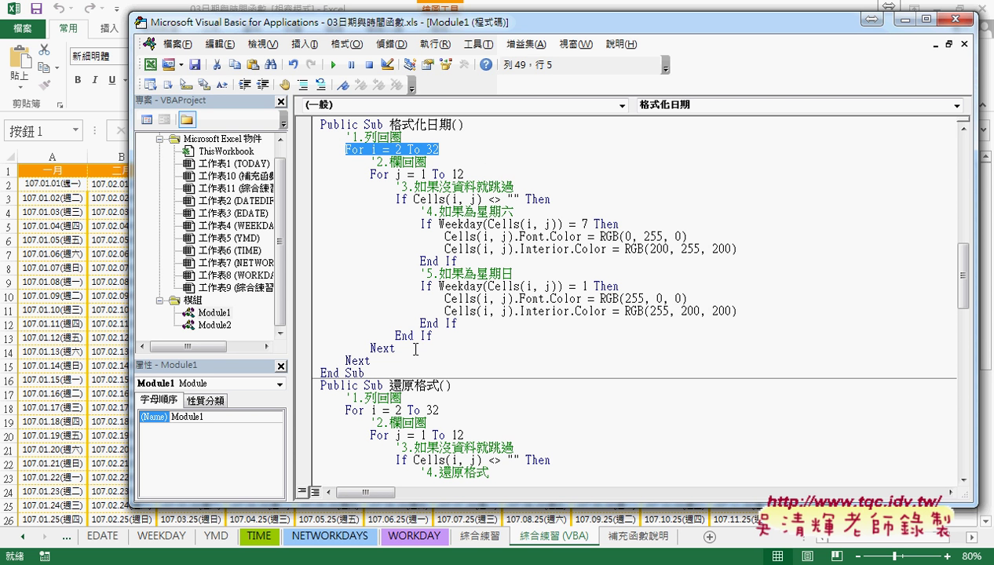
Replace the inner loop with an empty For j = 1 To 12 … Next column loop
{"action": "left_click_drag", "start_coordinate": [418, 347], "coordinate": [290, 160]}
{"action": "key", "text": "Delete"}
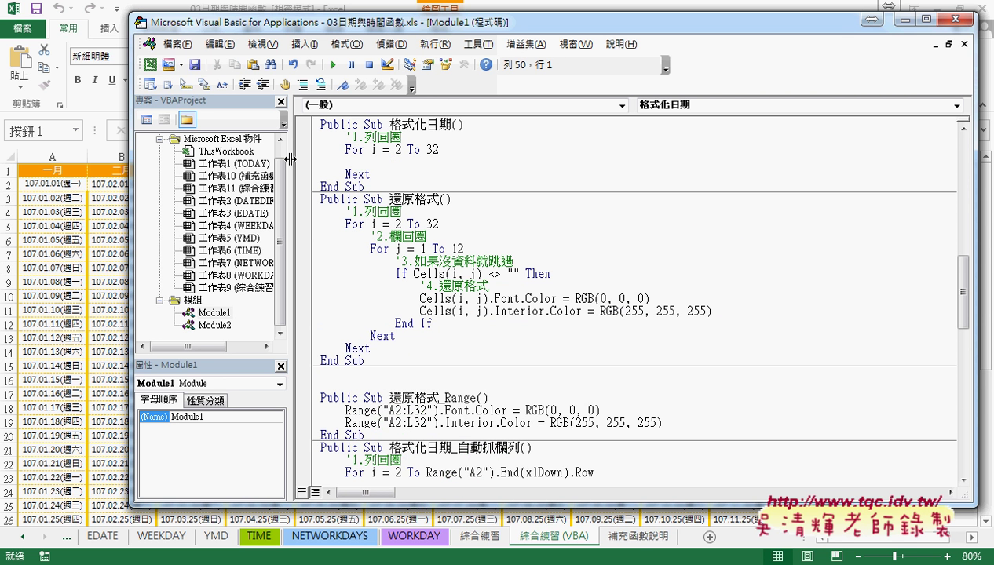
{"action": "key", "text": "Tab"}
{"action": "key", "text": "Tab"}
{"action": "type", "text": "for "}
{"action": "type", "text": "j"}
{"action": "type", "text": "=1 "}
{"action": "type", "text": "to"}
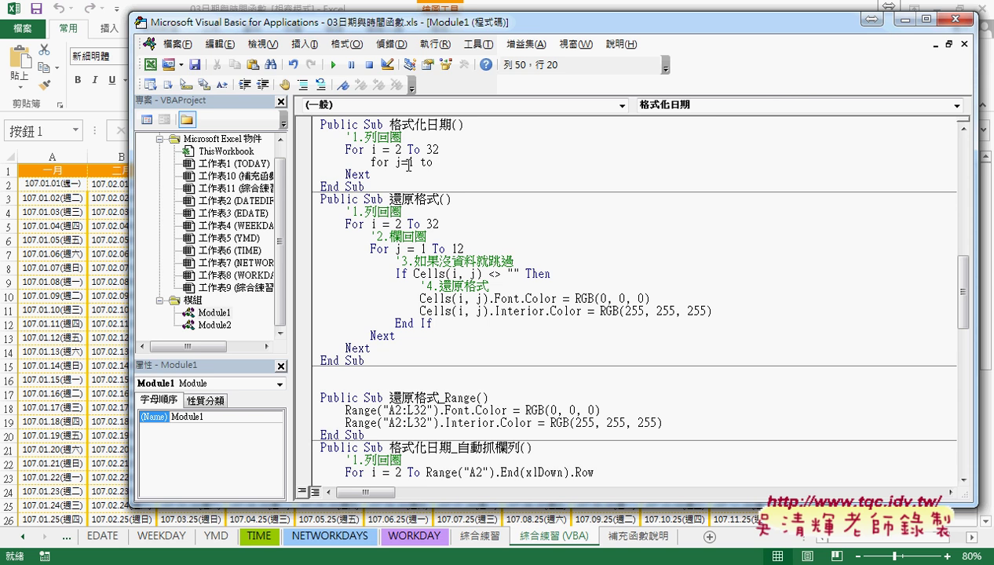
{"action": "left_click_drag", "start_coordinate": [539, 31], "coordinate": [530, 226]}
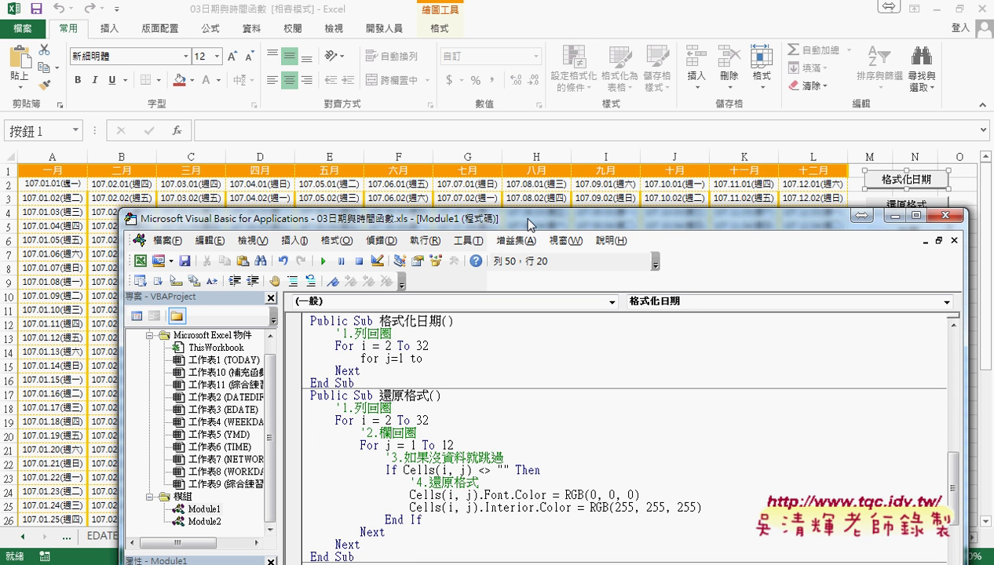
{"action": "type", "text": "12"}
{"action": "key", "text": "Return"}
{"action": "key", "text": "Return"}
{"action": "type", "text": "nex"}
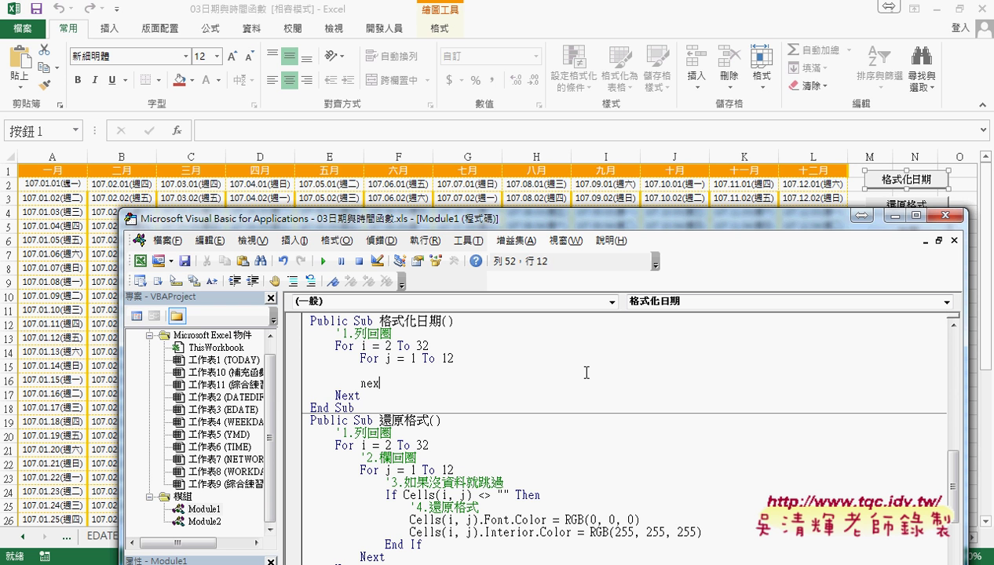
{"action": "type", "text": "t"}
{"action": "key", "text": "Up"}
{"action": "key", "text": "Tab"}
Add an empty If Weekday(Cells(i, j)) = 7 Then … End If block inside the column loop
{"action": "type", "text": "i"}
{"action": "type", "text": "f "}
{"action": "type", "text": "cells"}
{"action": "type", "text": "("}
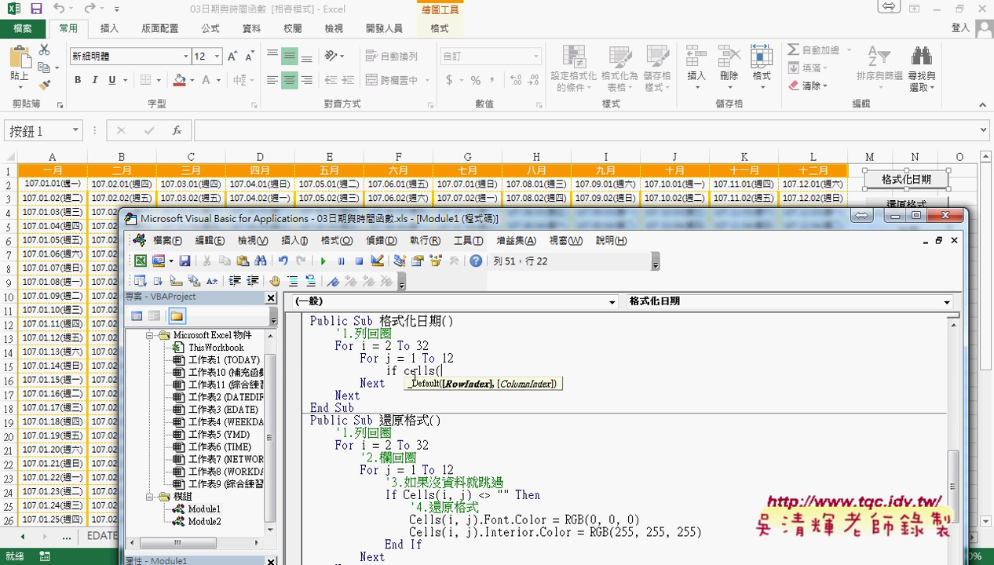
{"action": "type", "text": "i,"}
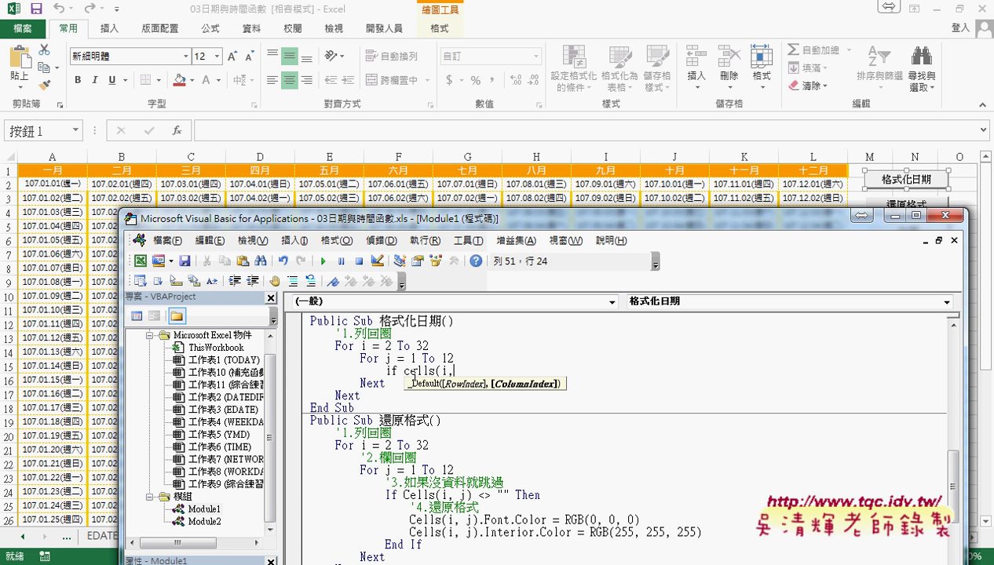
{"action": "type", "text": "j"}
{"action": "type", "text": ")"}
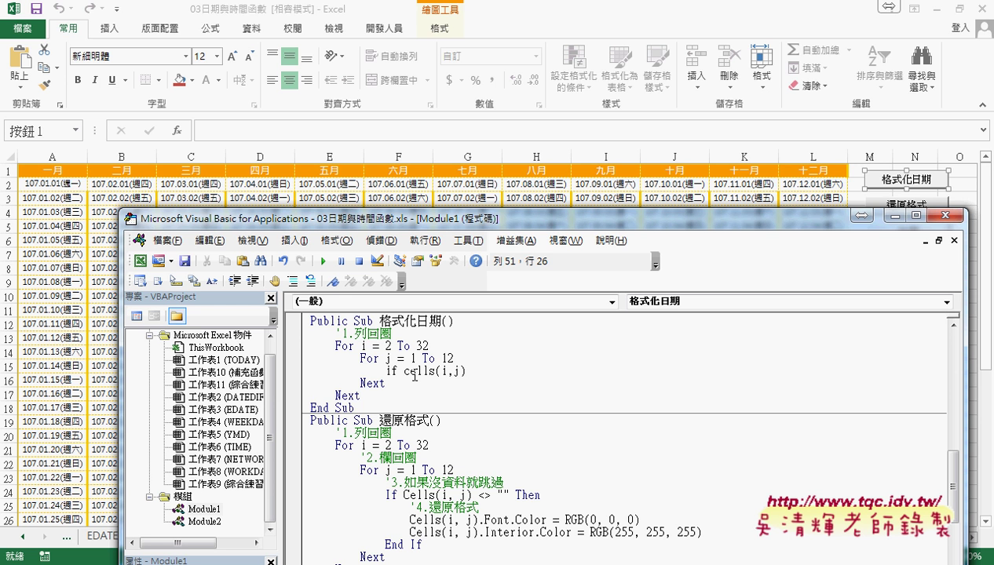
{"action": "key", "text": "Left"}
{"action": "key", "text": "Left"}
{"action": "key", "text": "Left"}
{"action": "key", "text": "Left"}
{"action": "key", "text": "Left"}
{"action": "key", "text": "Left"}
{"action": "key", "text": "Left"}
{"action": "key", "text": "Left"}
{"action": "key", "text": "Left"}
{"action": "type", "text": "we"}
{"action": "type", "text": "ek"}
{"action": "type", "text": "day("}
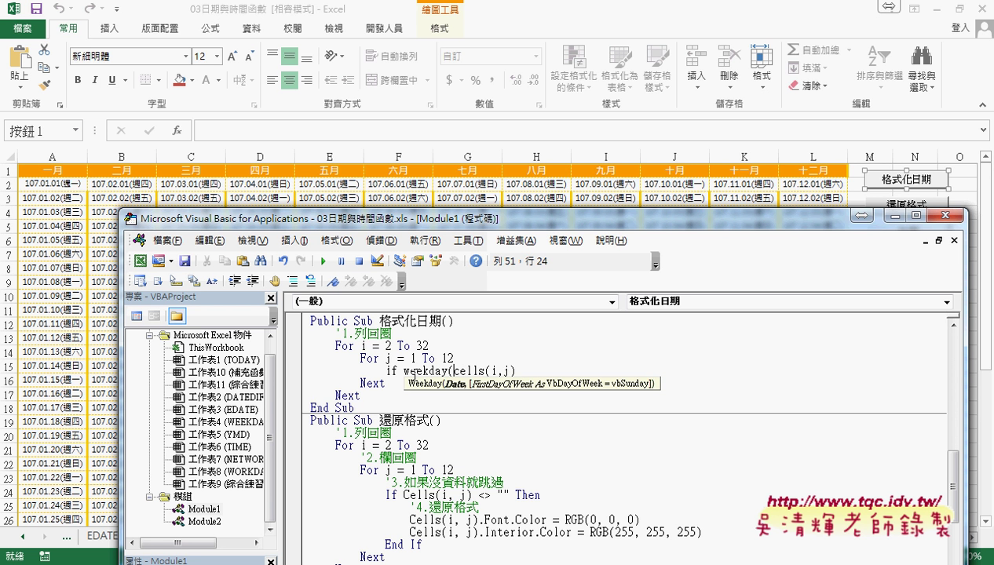
{"action": "key", "text": "End"}
{"action": "type", "text": ")"}
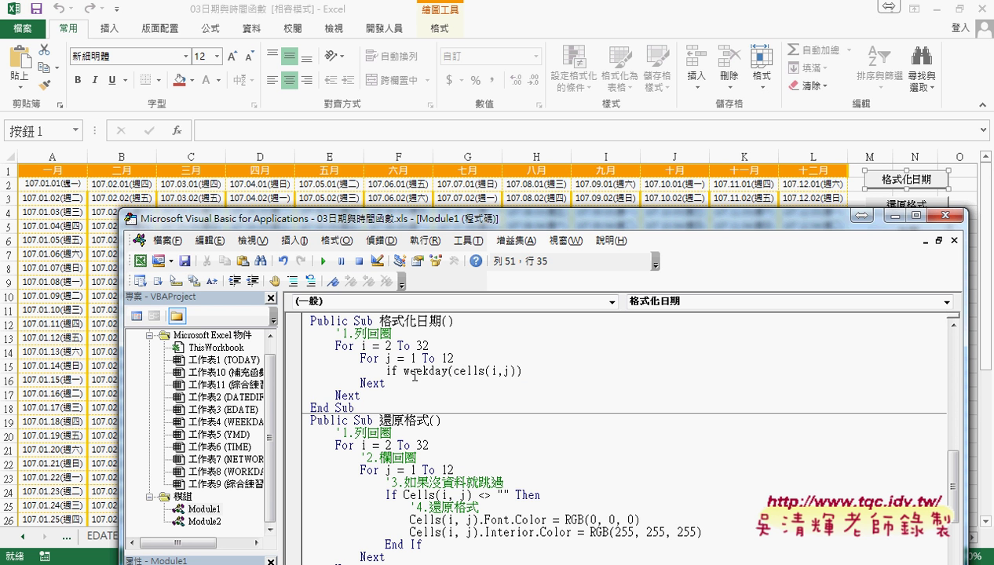
{"action": "type", "text": "=7"}
{"action": "type", "text": " then"}
{"action": "key", "text": "Return"}
{"action": "key", "text": "Return"}
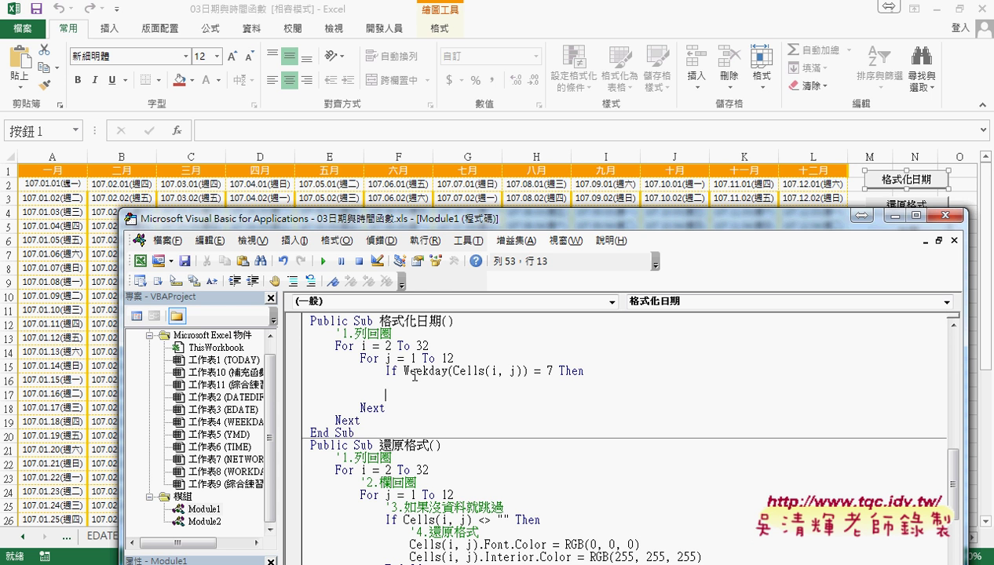
{"action": "type", "text": "end "}
{"action": "type", "text": "if"}
{"action": "key", "text": "Up"}
{"action": "key", "text": "Tab"}
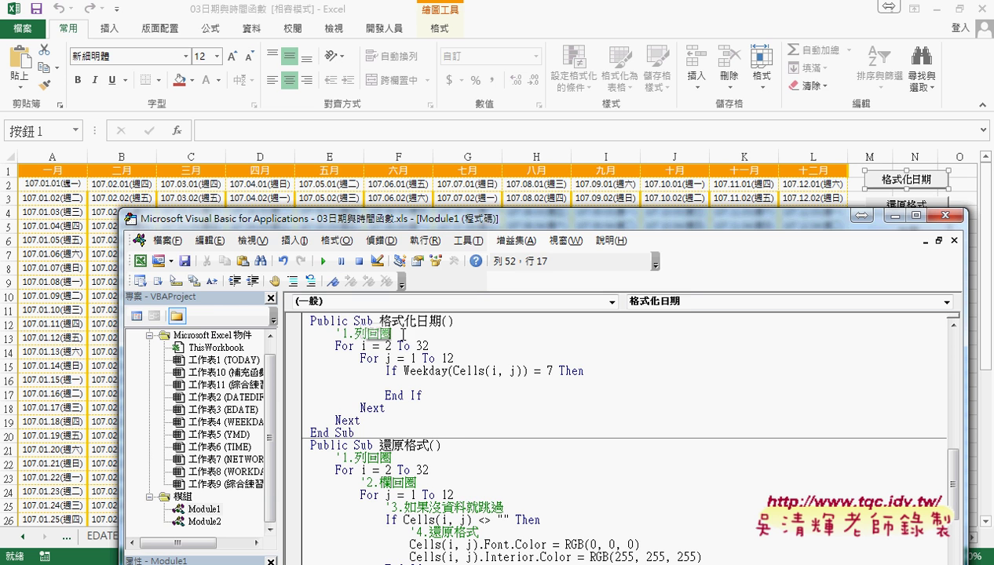
{"action": "left_click", "coordinate": [212, 96]}
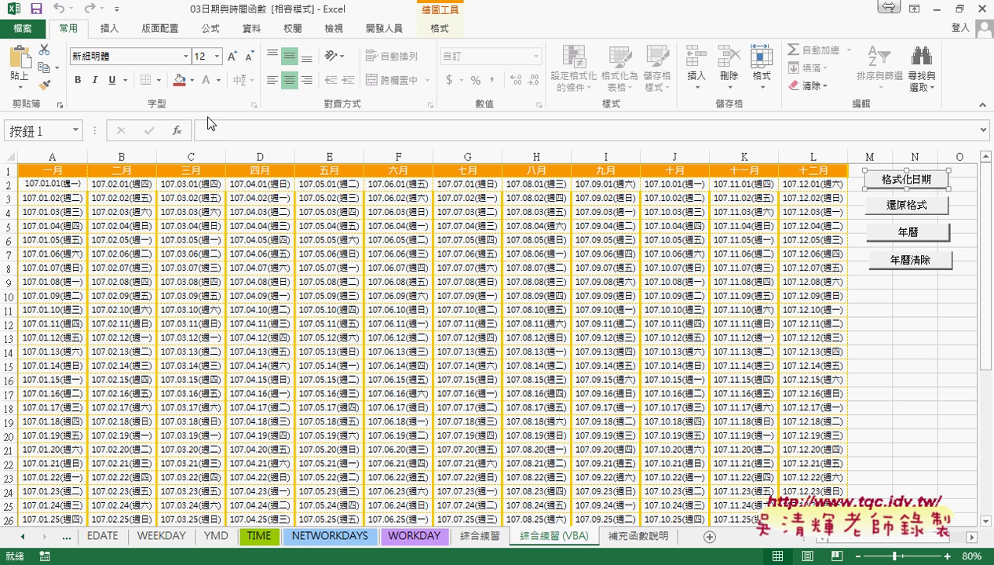
{"action": "left_click", "coordinate": [196, 184]}
{"action": "left_click", "coordinate": [218, 80]}
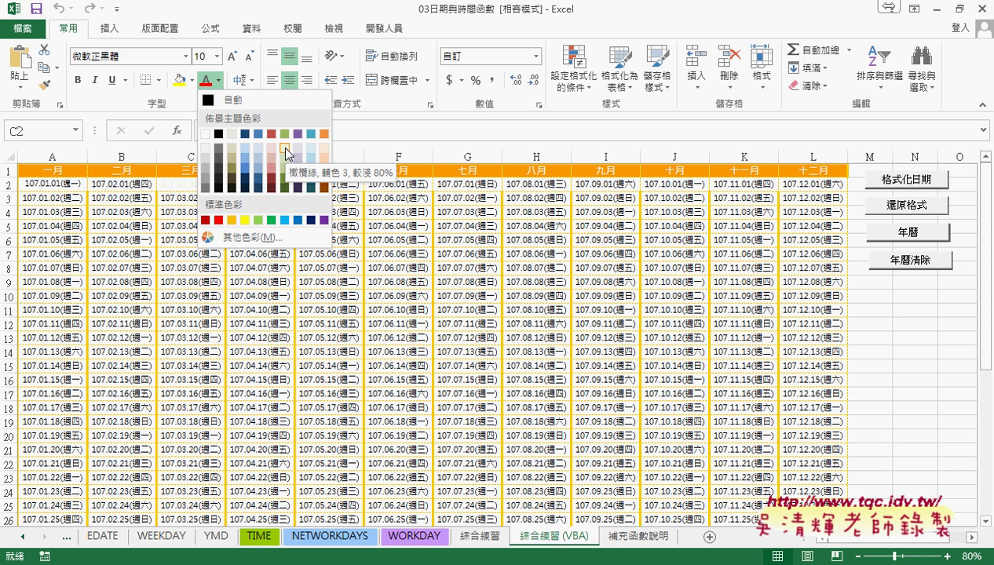
{"action": "left_click", "coordinate": [240, 237]}
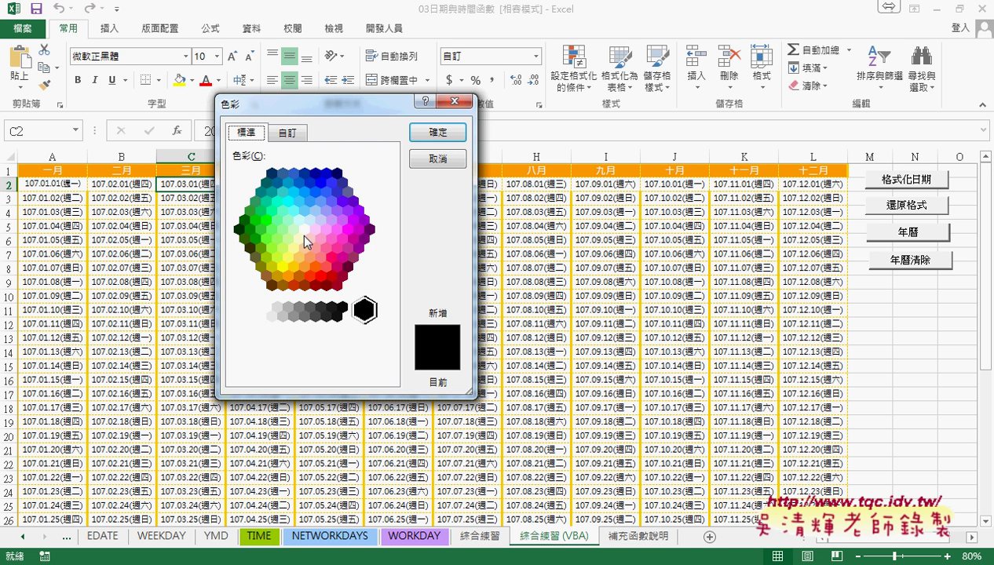
{"action": "left_click", "coordinate": [293, 230]}
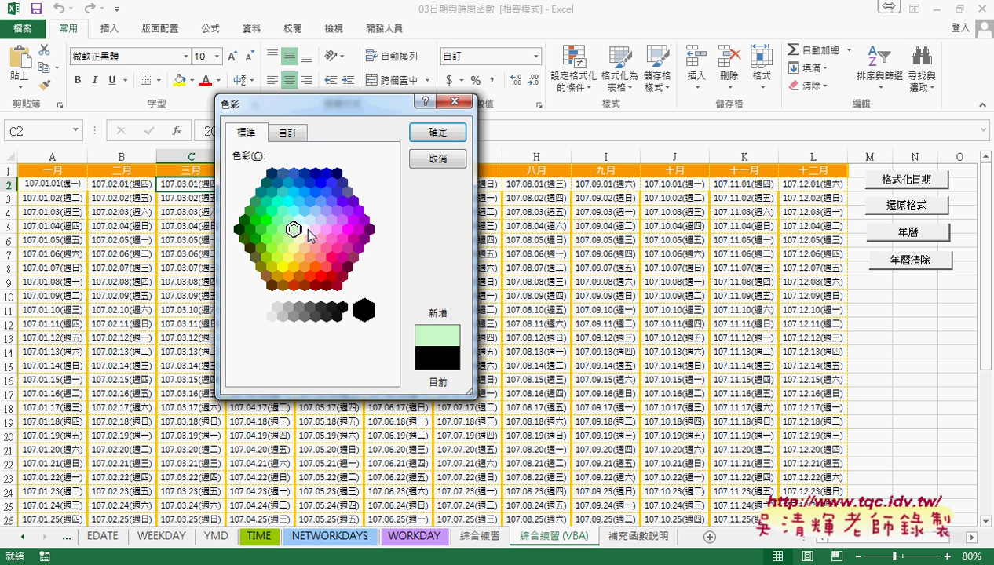
{"action": "left_click", "coordinate": [290, 135]}
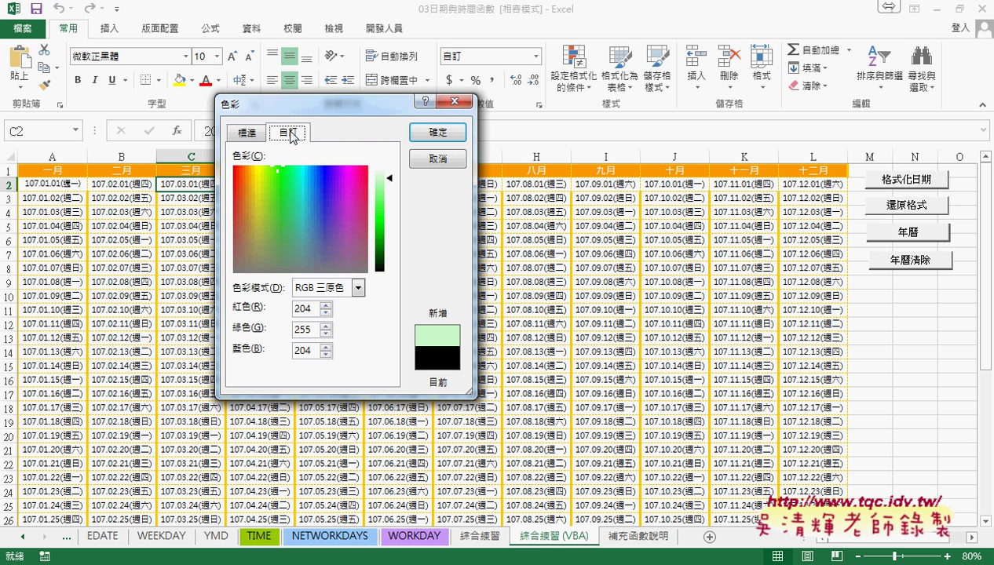
{"action": "double_click", "coordinate": [313, 309]}
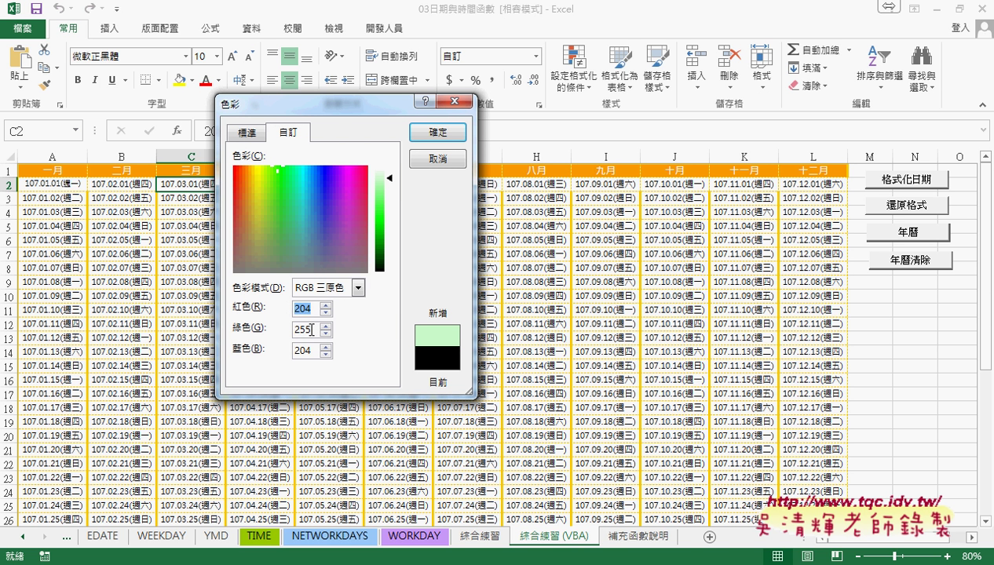
{"action": "double_click", "coordinate": [312, 329]}
{"action": "double_click", "coordinate": [312, 350]}
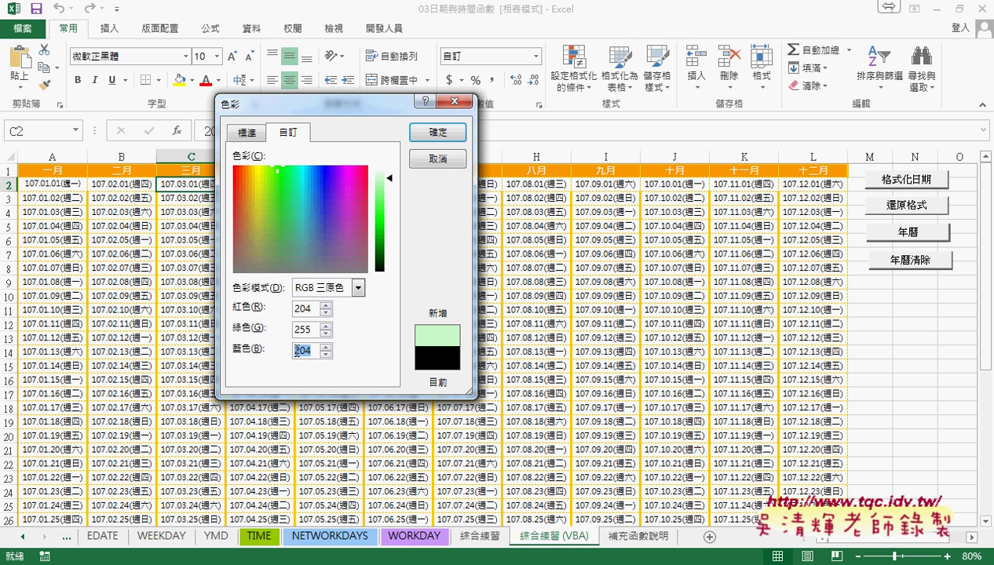
{"action": "double_click", "coordinate": [304, 309]}
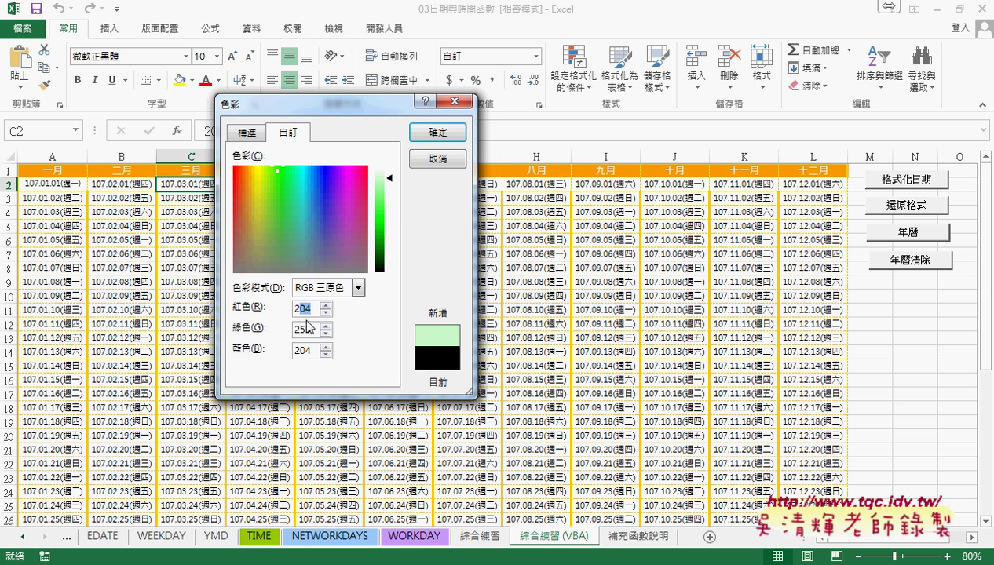
{"action": "left_click", "coordinate": [248, 134]}
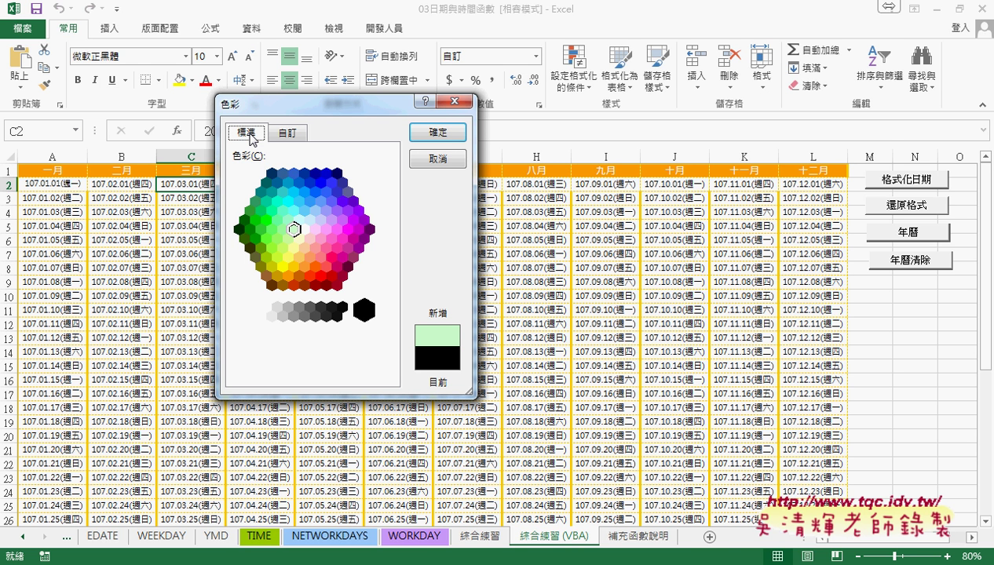
{"action": "left_click", "coordinate": [259, 264]}
{"action": "left_click", "coordinate": [296, 135]}
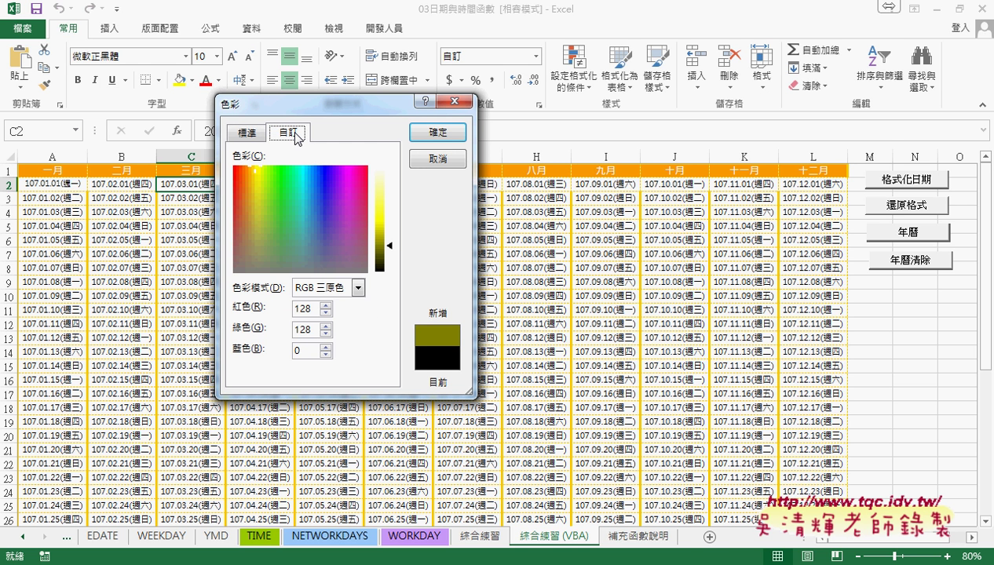
{"action": "mouse_move", "coordinate": [309, 329]}
{"action": "left_mouse_down"}
{"action": "mouse_move", "coordinate": [287, 331]}
{"action": "mouse_move", "coordinate": [290, 309]}
{"action": "mouse_move", "coordinate": [273, 337]}
{"action": "left_mouse_up"}
{"action": "type", "text": "0"}
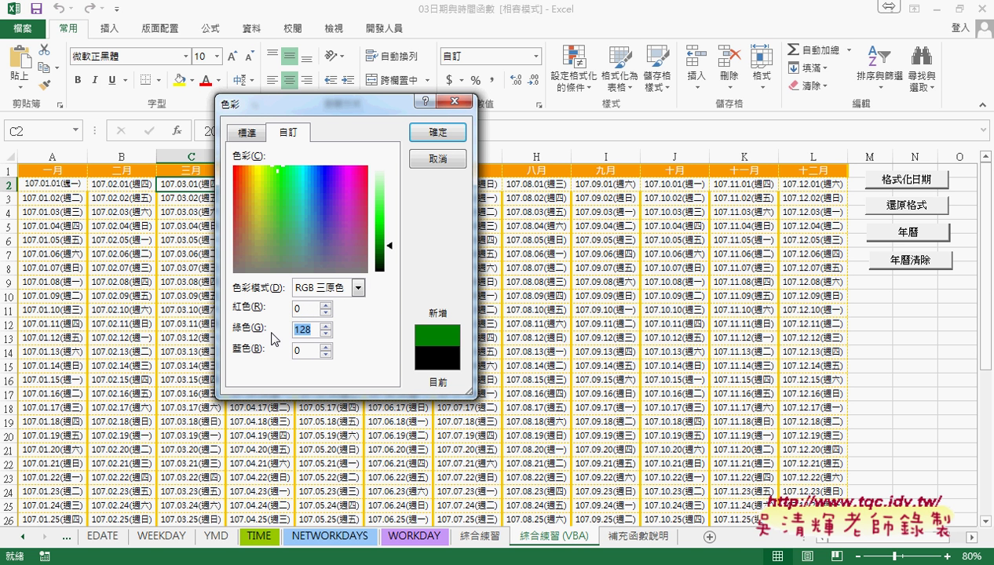
{"action": "type", "text": "255"}
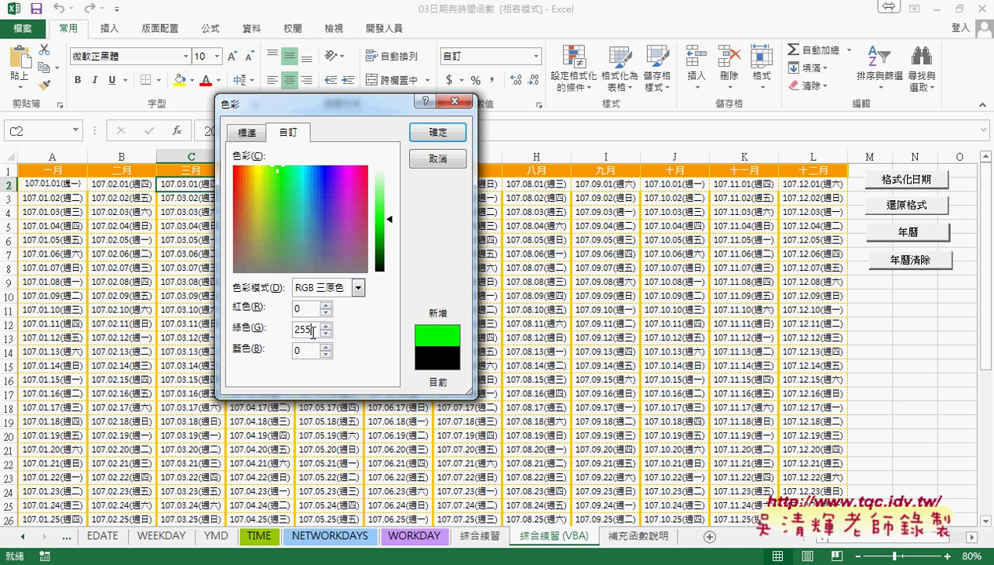
{"action": "left_click_drag", "start_coordinate": [312, 331], "coordinate": [281, 331]}
{"action": "left_click_drag", "start_coordinate": [389, 221], "coordinate": [388, 261]}
{"action": "double_click", "coordinate": [303, 331]}
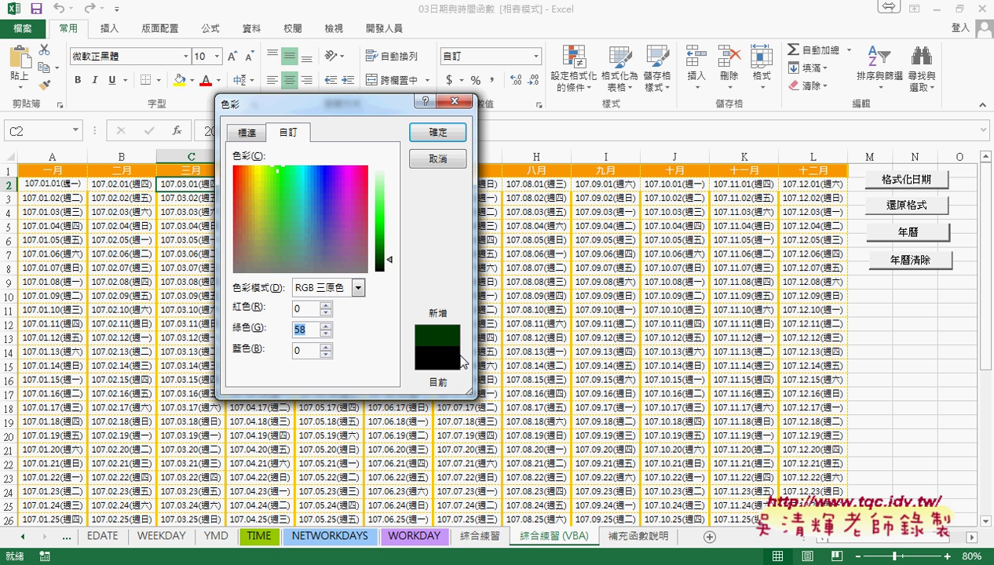
{"action": "type", "text": "100"}
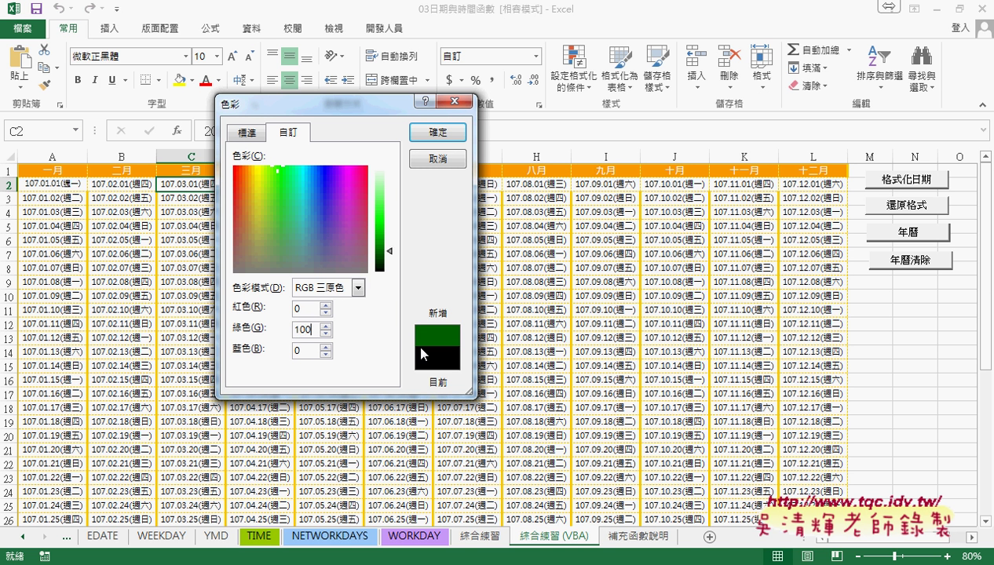
{"action": "left_click", "coordinate": [433, 161]}
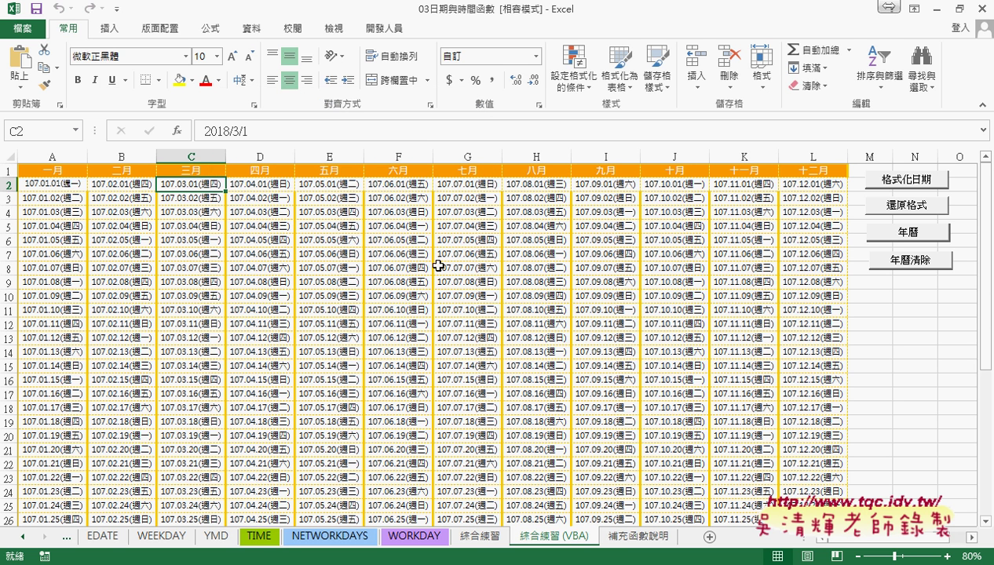
Paste the two colour lines from 還原格式 into the Saturday If block and fix their indent
{"action": "mouse_move", "coordinate": [292, 559]}
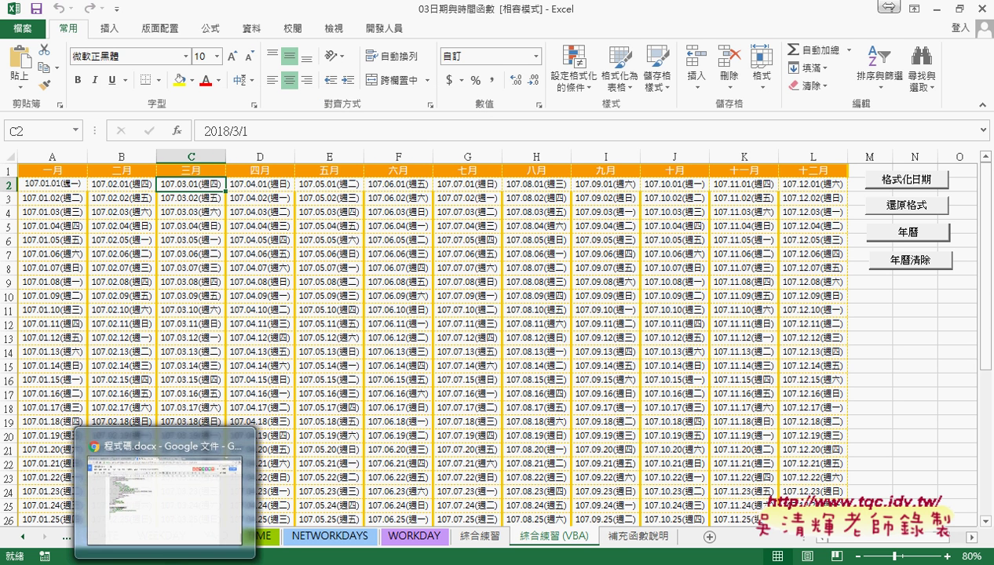
{"action": "left_click", "coordinate": [290, 486]}
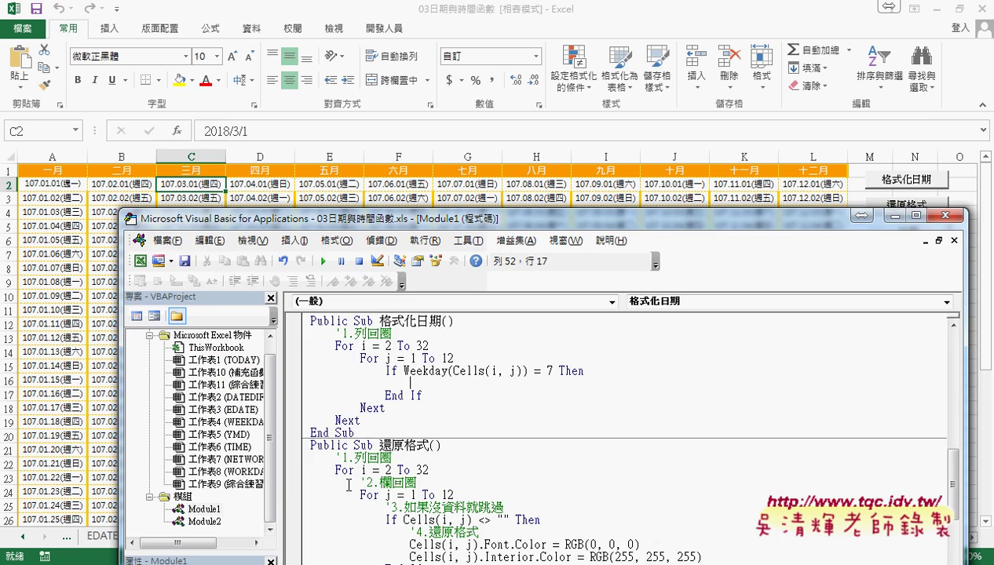
{"action": "left_click_drag", "start_coordinate": [668, 217], "coordinate": [633, 94]}
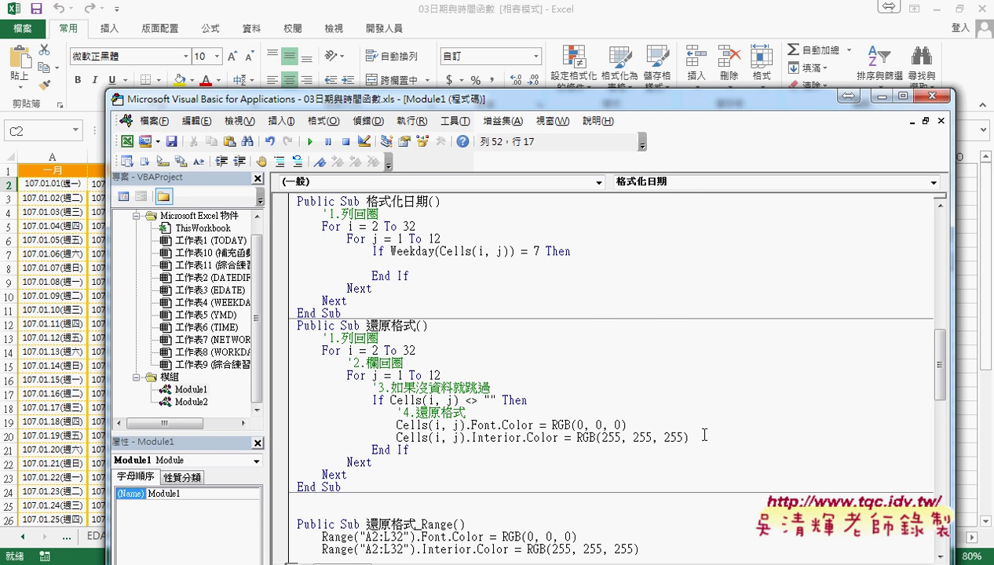
{"action": "mouse_move", "coordinate": [689, 437]}
{"action": "left_mouse_down"}
{"action": "mouse_move", "coordinate": [304, 417]}
{"action": "mouse_move", "coordinate": [285, 428]}
{"action": "left_mouse_up"}
{"action": "key", "text": "ctrl+c"}
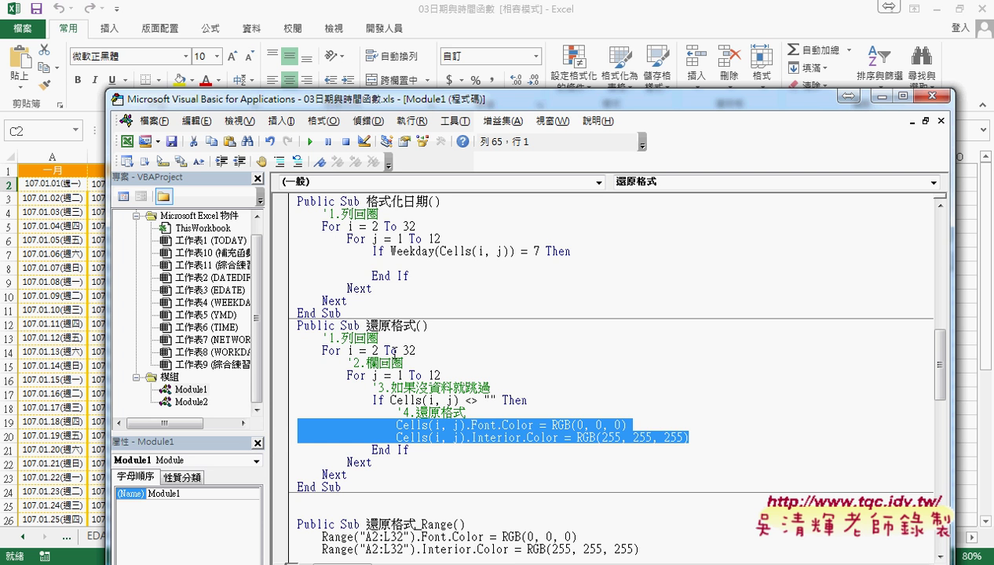
{"action": "left_click", "coordinate": [354, 252]}
{"action": "left_click", "coordinate": [371, 263]}
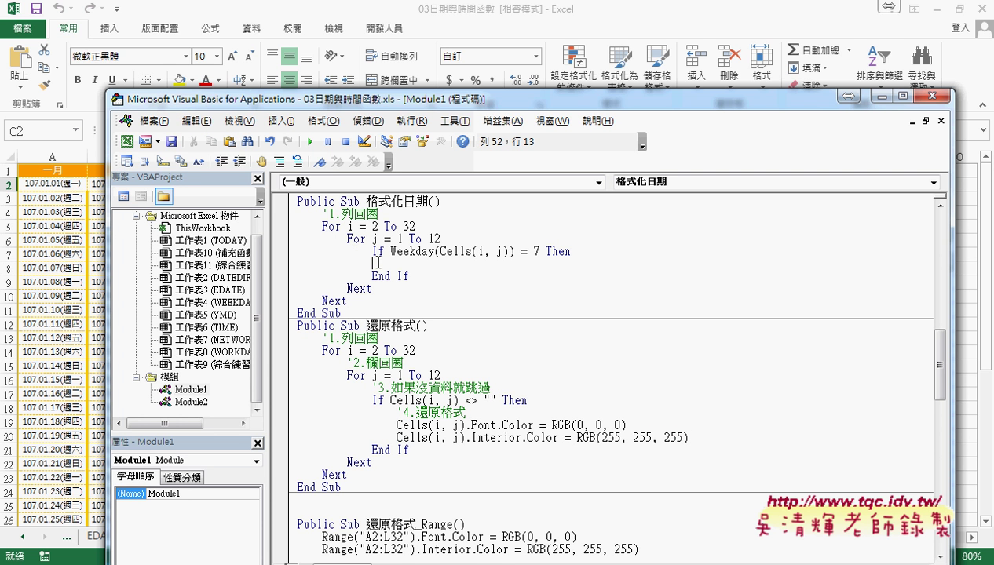
{"action": "key", "text": "ctrl+v"}
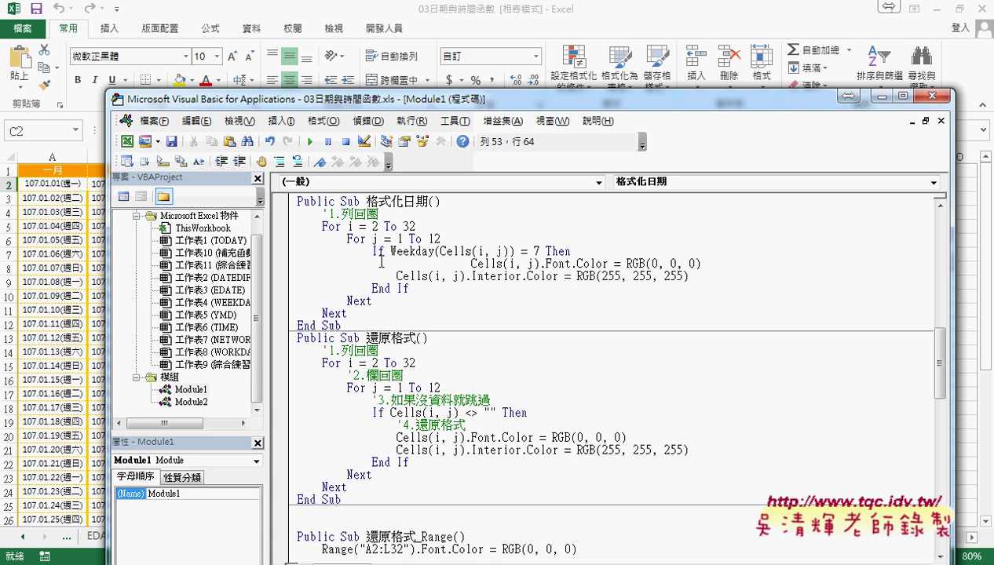
{"action": "left_click", "coordinate": [469, 263]}
{"action": "key", "text": "BackSpace"}
{"action": "key", "text": "BackSpace"}
{"action": "key", "text": "BackSpace"}
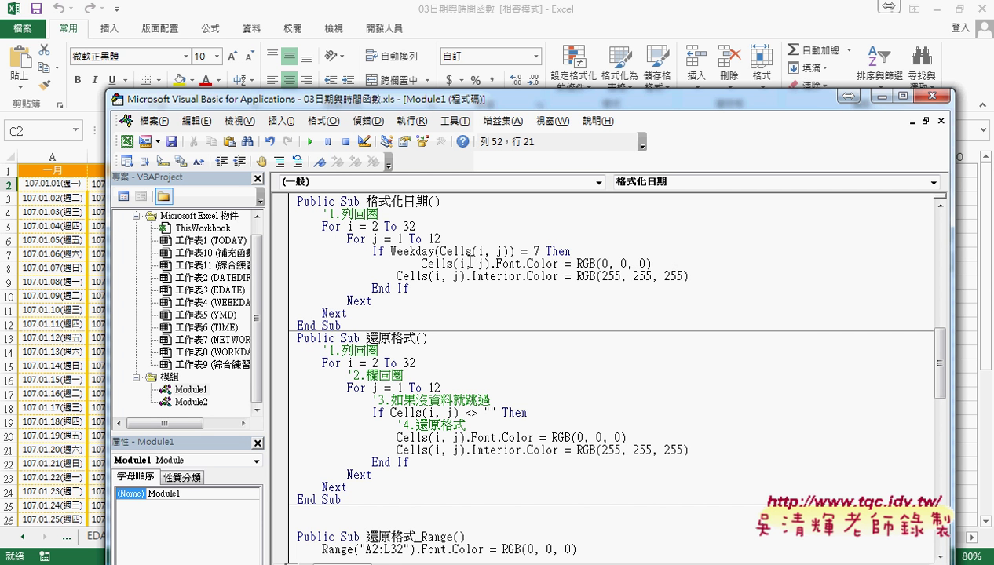
{"action": "key", "text": "BackSpace"}
{"action": "key", "text": "BackSpace"}
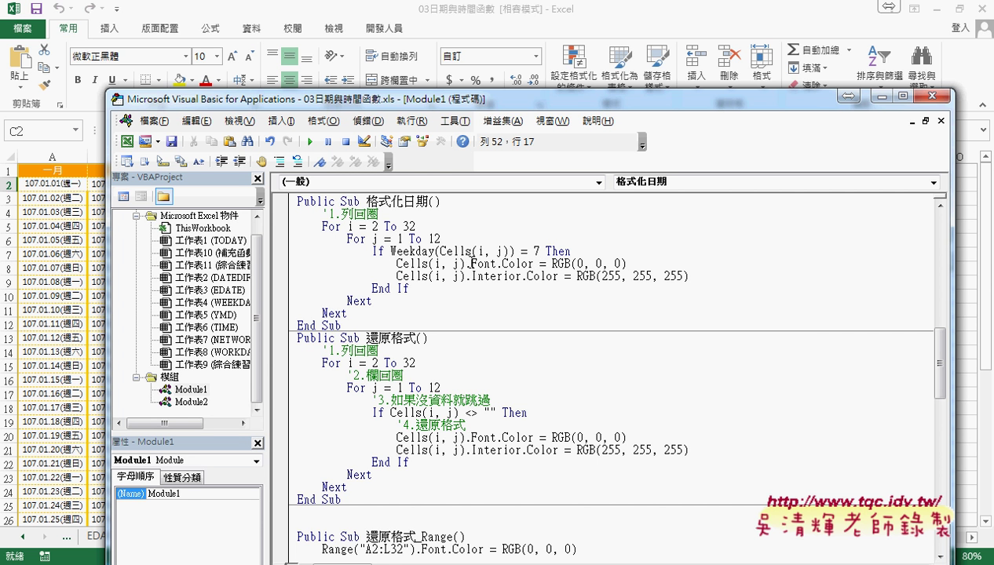
Set the Saturday font colour's green value to 100 and background to RGB(200, 255, 200)
{"action": "left_click_drag", "start_coordinate": [471, 263], "coordinate": [539, 264]}
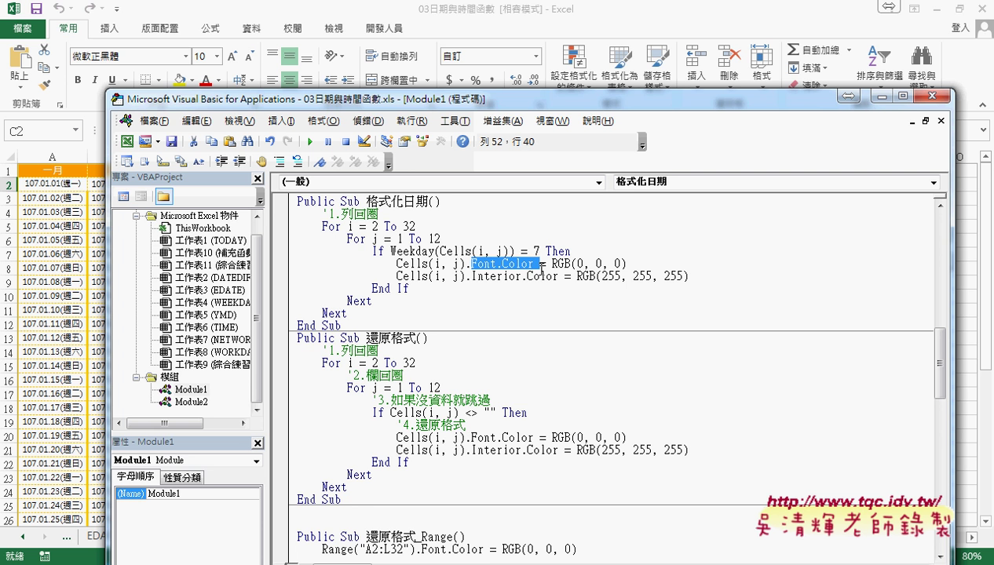
{"action": "double_click", "coordinate": [581, 263]}
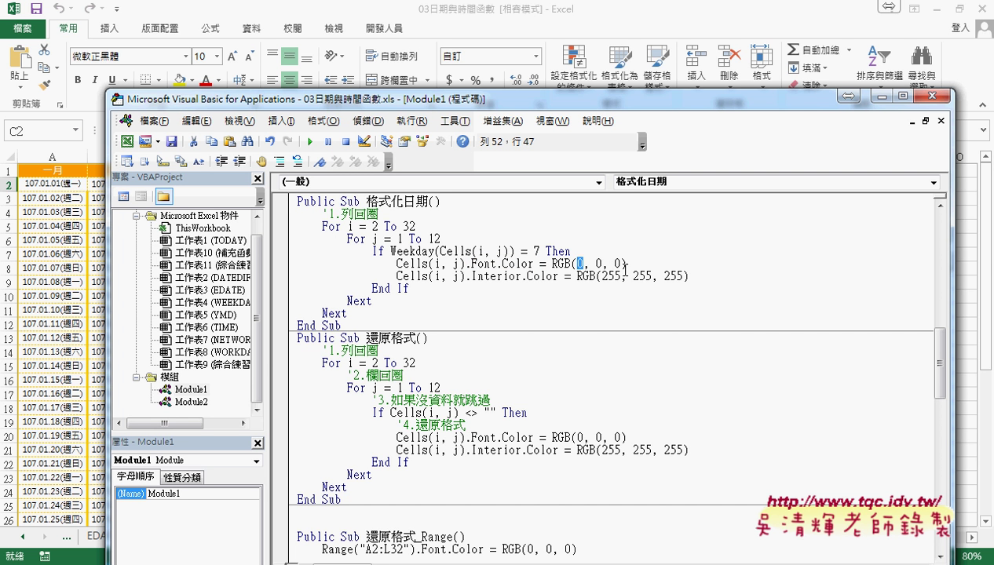
{"action": "double_click", "coordinate": [598, 263]}
{"action": "type", "text": "100"}
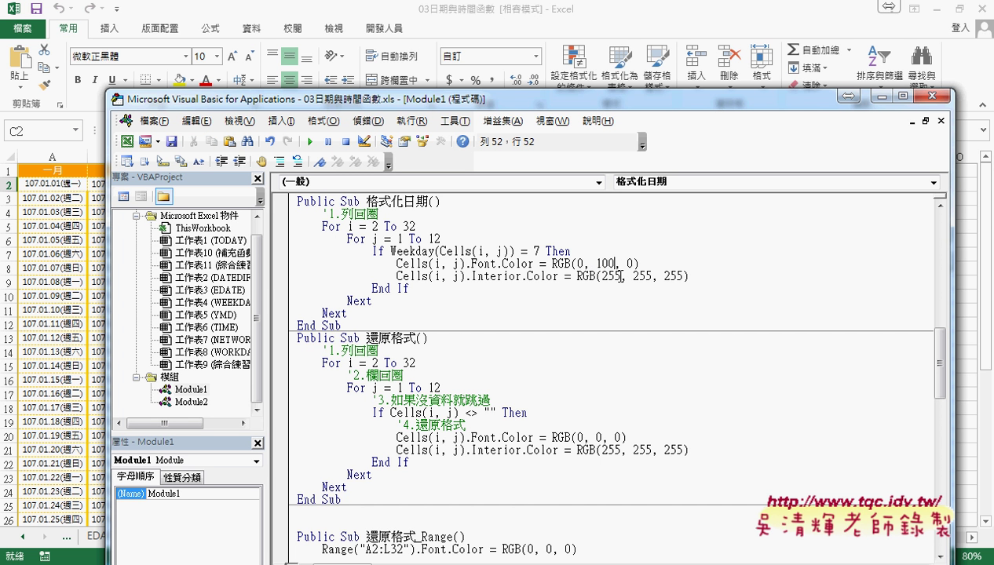
{"action": "left_click", "coordinate": [614, 275]}
{"action": "left_click_drag", "start_coordinate": [613, 276], "coordinate": [622, 275]}
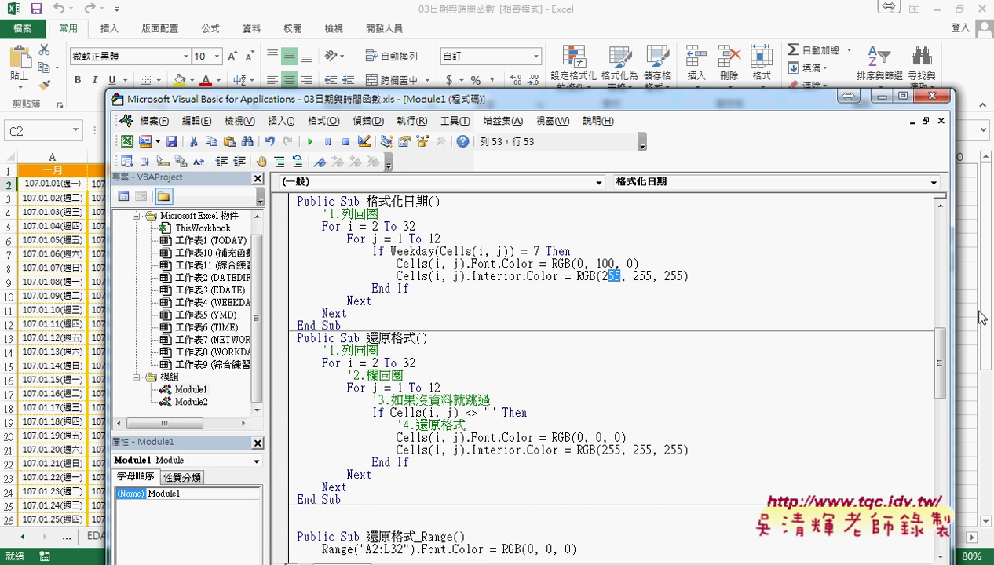
{"action": "type", "text": "00"}
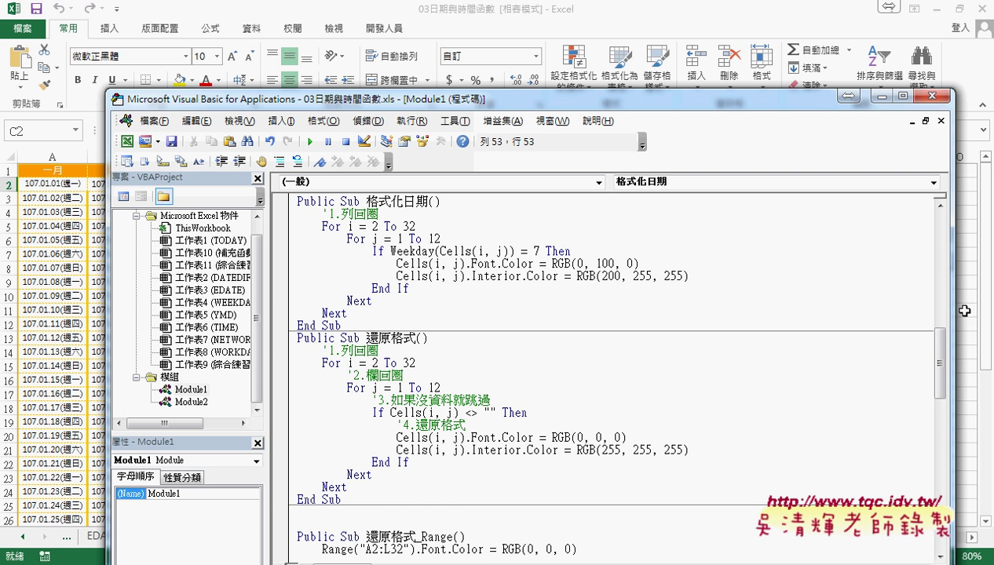
{"action": "left_click", "coordinate": [642, 277]}
{"action": "left_click_drag", "start_coordinate": [669, 275], "coordinate": [682, 276]}
{"action": "type", "text": "00"}
{"action": "left_click", "coordinate": [674, 326]}
Run 格式化日期 to confirm the Saturdays turn green
{"action": "mouse_move", "coordinate": [366, 251]}
{"action": "left_mouse_down"}
{"action": "mouse_move", "coordinate": [431, 276]}
{"action": "mouse_move", "coordinate": [286, 252]}
{"action": "left_mouse_up"}
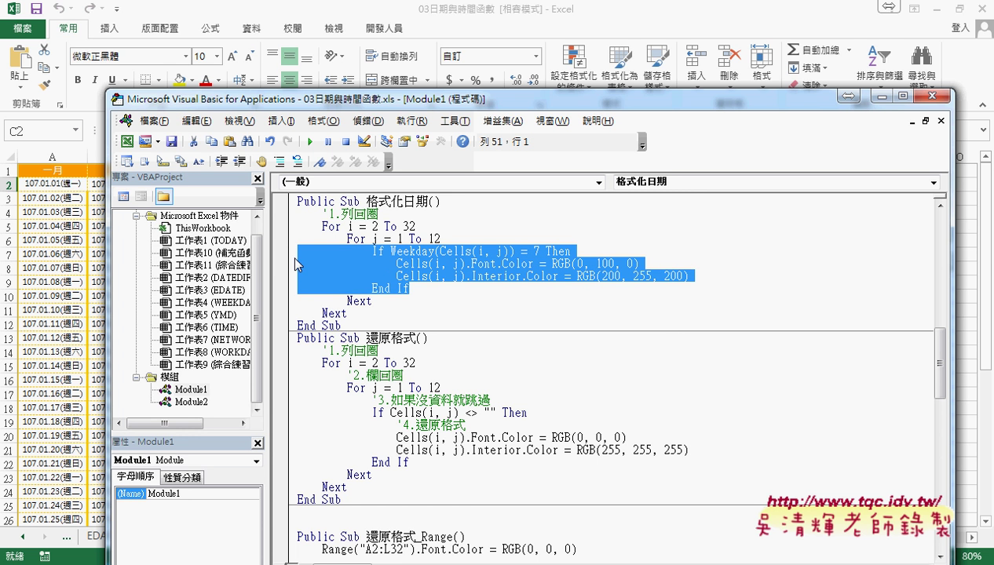
{"action": "left_click", "coordinate": [435, 289]}
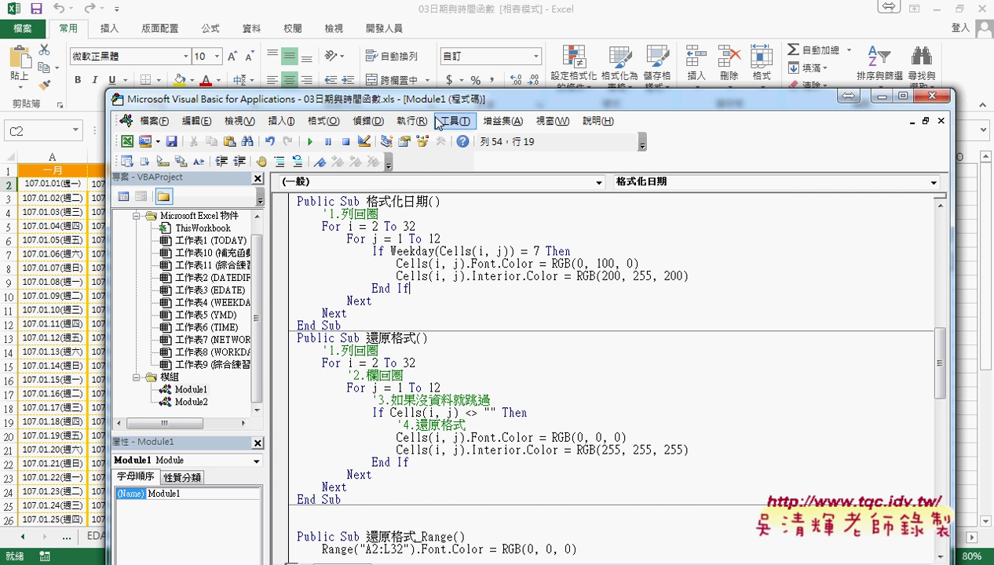
{"action": "left_click_drag", "start_coordinate": [475, 107], "coordinate": [587, 220]}
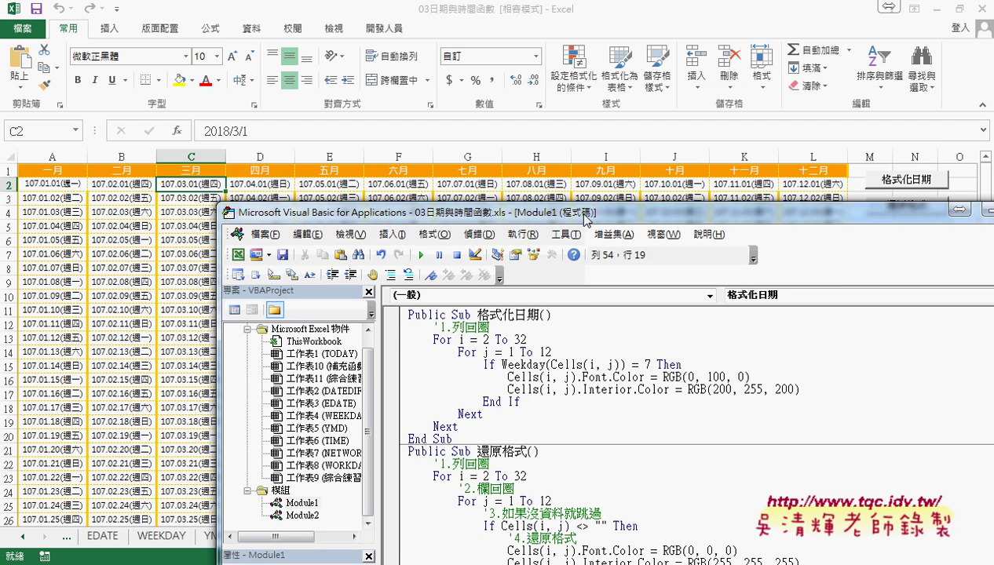
{"action": "left_click", "coordinate": [554, 377]}
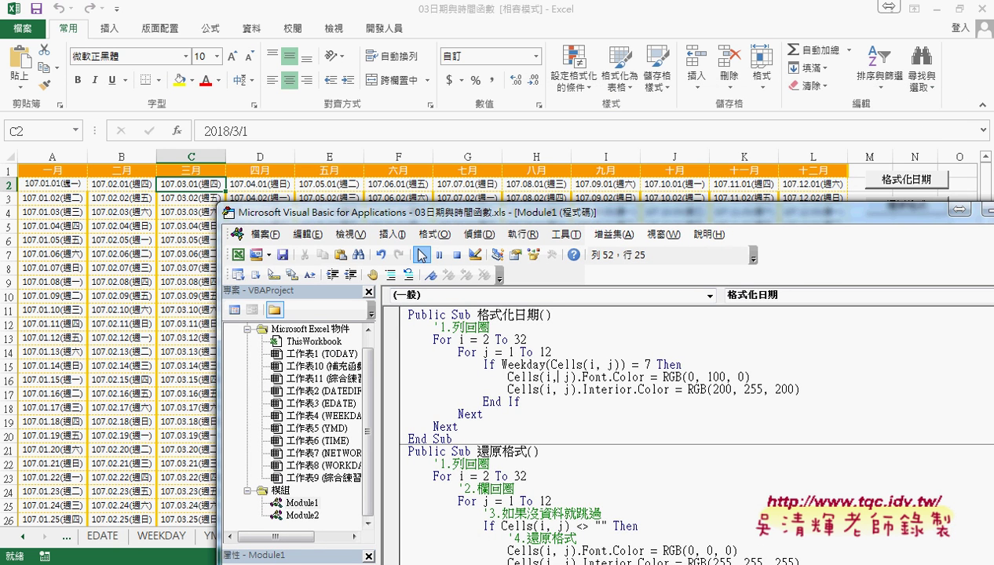
{"action": "left_click", "coordinate": [421, 253]}
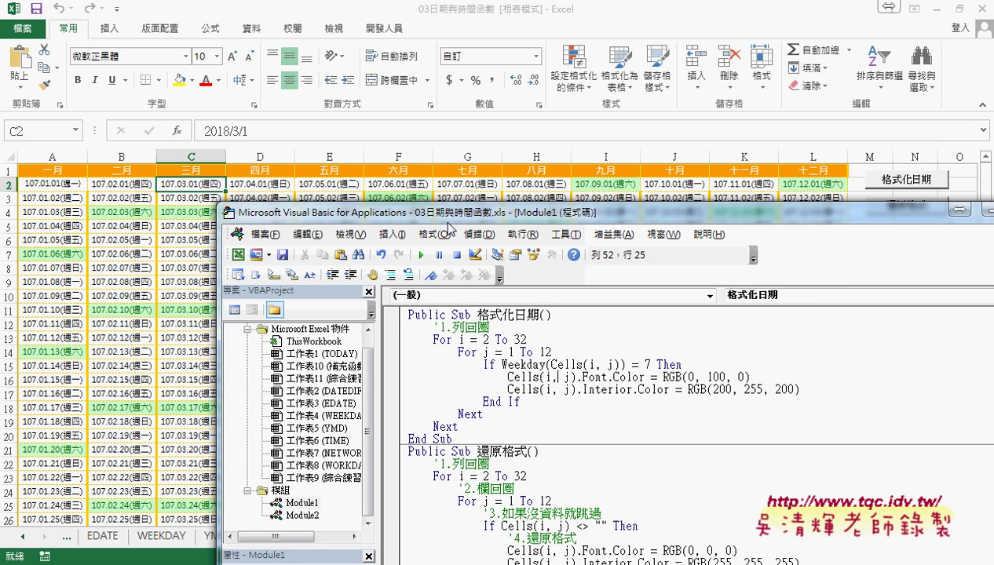
{"action": "mouse_move", "coordinate": [448, 213]}
{"action": "left_mouse_down"}
{"action": "mouse_move", "coordinate": [520, 292]}
{"action": "mouse_move", "coordinate": [617, 364]}
{"action": "mouse_move", "coordinate": [342, 99]}
{"action": "left_mouse_up"}
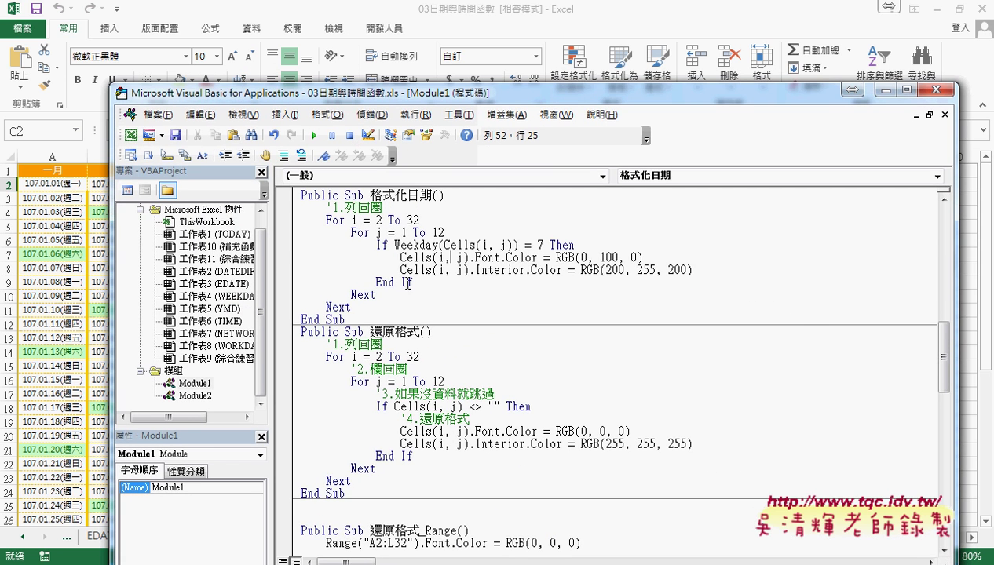
Duplicate the Saturday block below it as a Weekday = 1 Sunday check
{"action": "left_click_drag", "start_coordinate": [412, 282], "coordinate": [289, 250]}
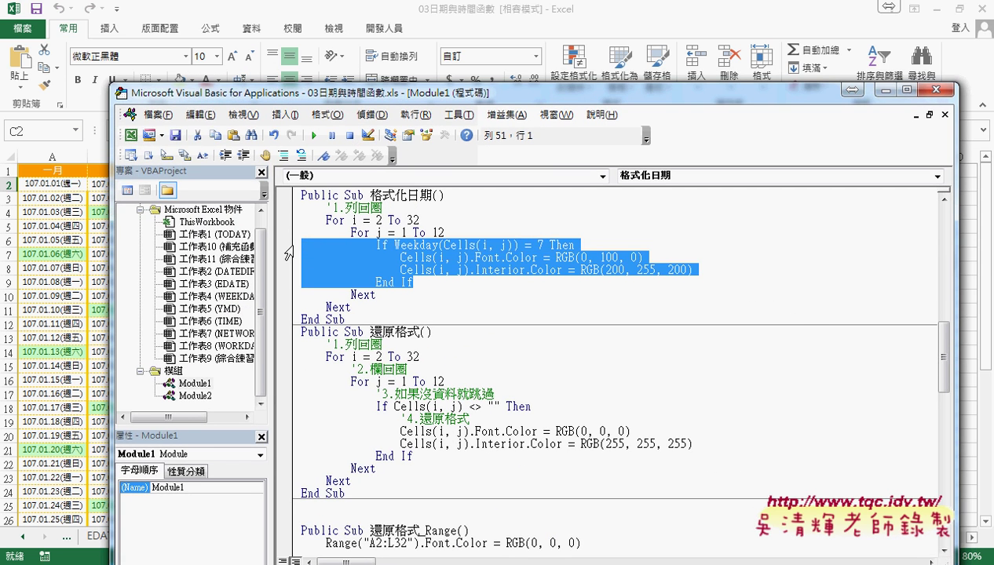
{"action": "left_click", "coordinate": [434, 282]}
{"action": "key", "text": "Return"}
{"action": "type", "text": "If Weekday(Cells(i, j)) = 7 Then                 Cells(i, j).Font.Color = RGB(0, 100, 0)                 Cells(i, j).Interior.Color = RGB(200, 255, 200)             End If"}
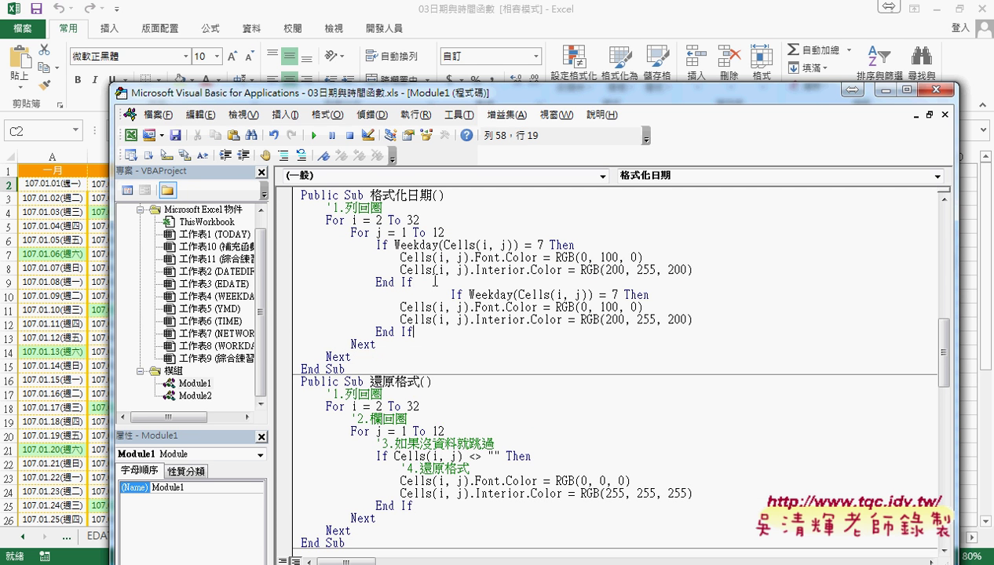
{"action": "left_click", "coordinate": [448, 295]}
{"action": "key", "text": "BackSpace"}
{"action": "key", "text": "BackSpace"}
{"action": "key", "text": "BackSpace"}
{"action": "key", "text": "BackSpace"}
{"action": "key", "text": "BackSpace"}
{"action": "key", "text": "BackSpace"}
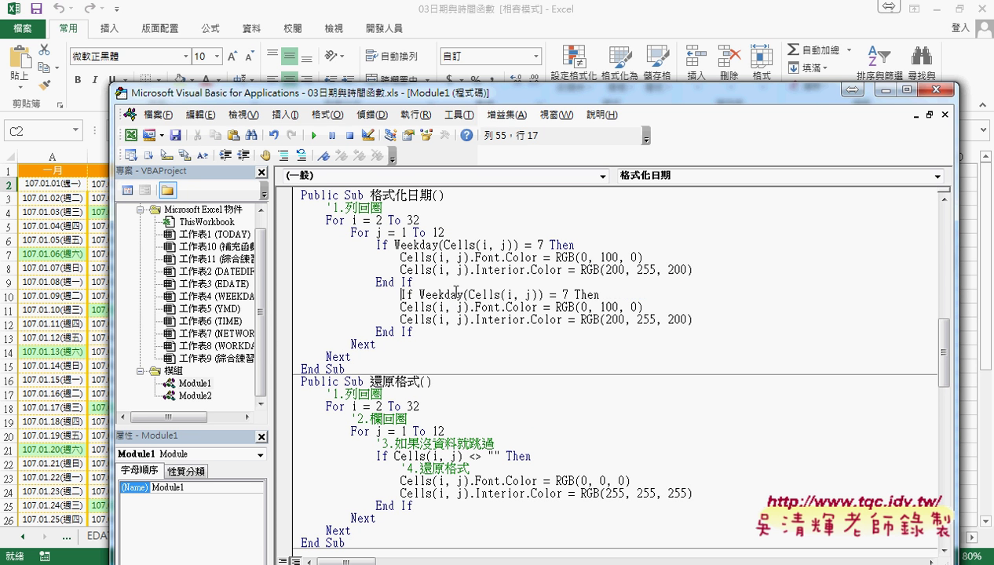
{"action": "key", "text": "BackSpace"}
{"action": "key", "text": "BackSpace"}
{"action": "key", "text": "BackSpace"}
{"action": "double_click", "coordinate": [541, 295]}
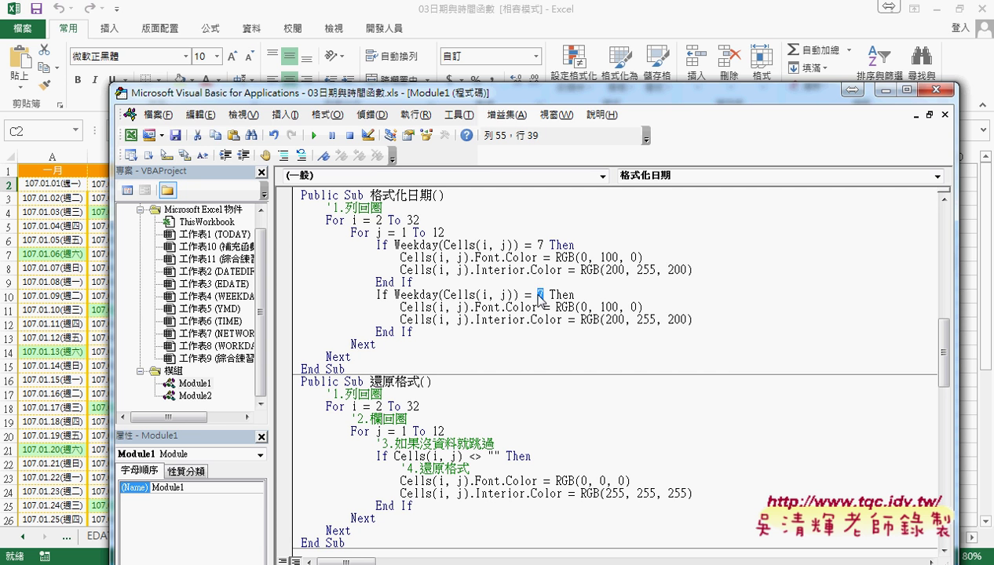
{"action": "type", "text": "1"}
Give the Sunday block font RGB(255, 0, 0) and fill RGB(255, 255, 0)
{"action": "left_click", "coordinate": [487, 307]}
{"action": "double_click", "coordinate": [584, 307]}
{"action": "type", "text": "255"}
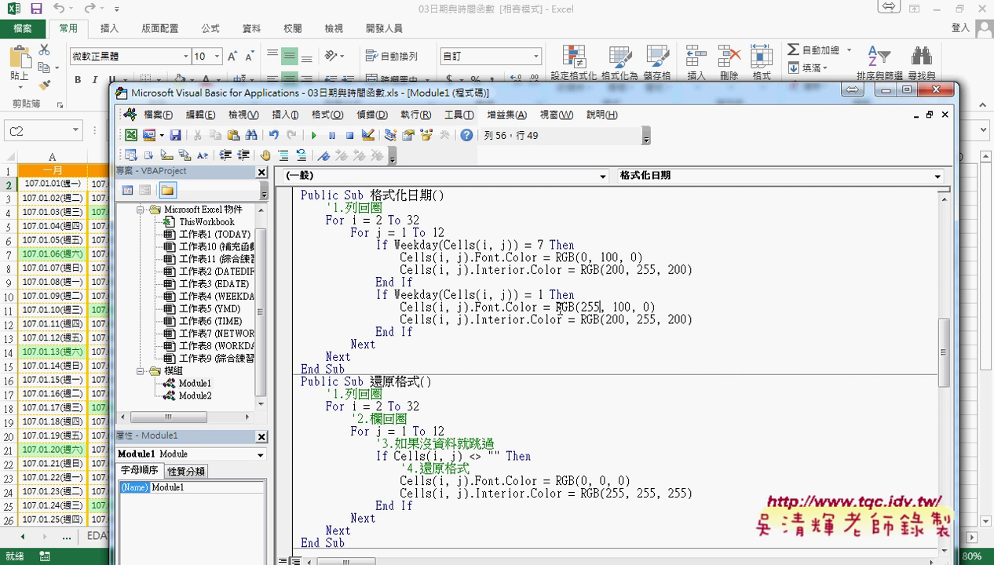
{"action": "double_click", "coordinate": [621, 307]}
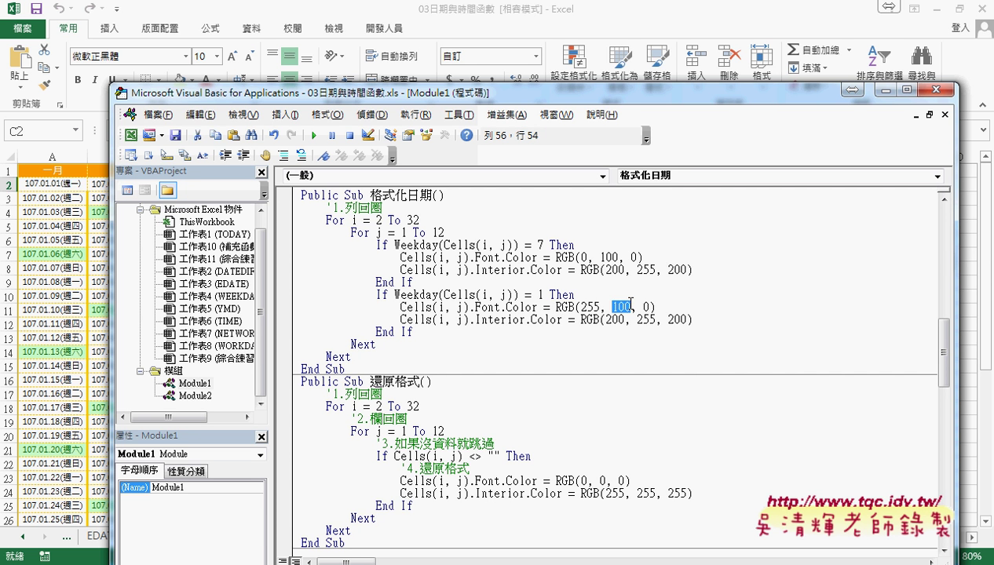
{"action": "type", "text": "0"}
{"action": "left_click", "coordinate": [588, 318]}
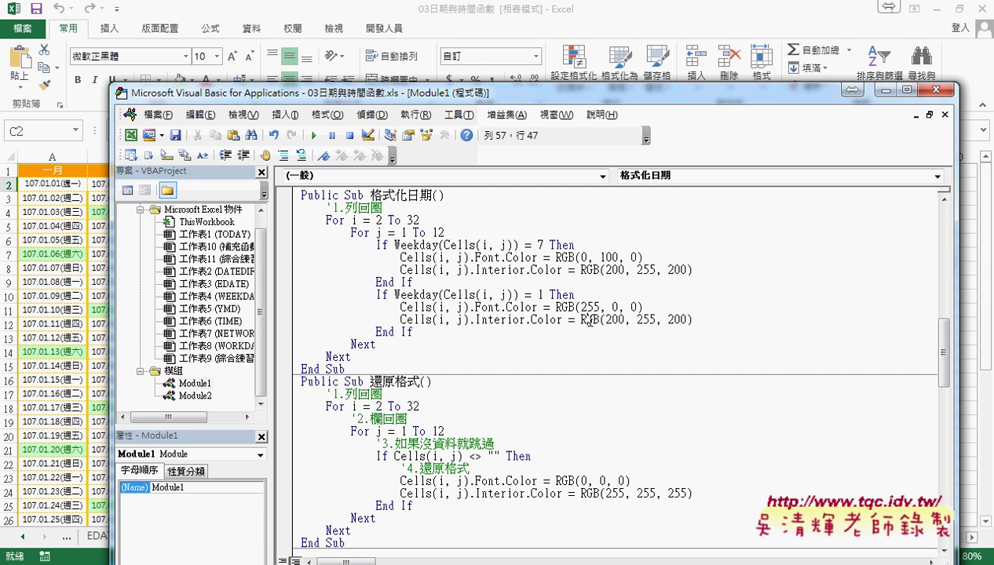
{"action": "left_click_drag", "start_coordinate": [475, 319], "coordinate": [622, 322]}
{"action": "type", "text": "25"}
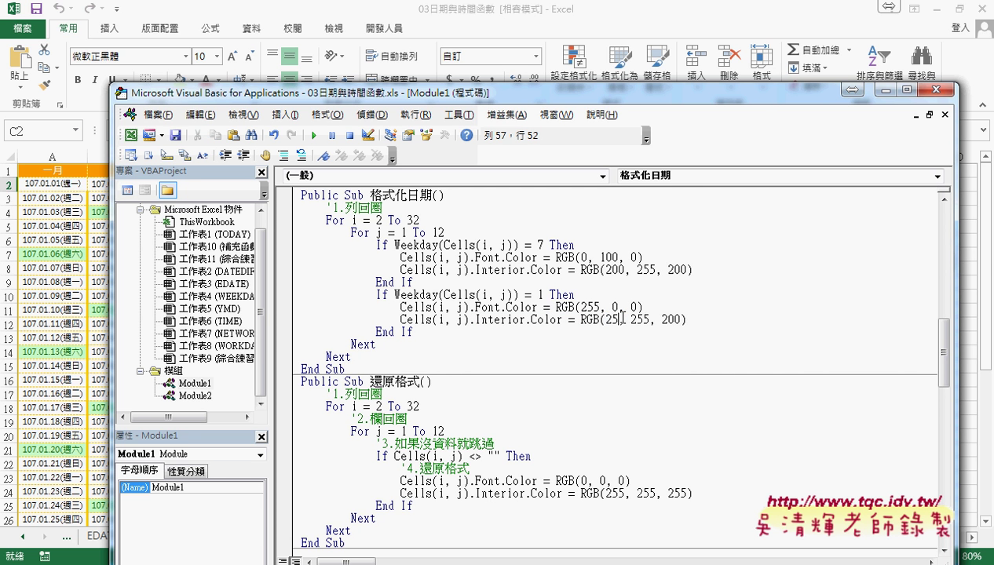
{"action": "type", "text": "5"}
{"action": "left_click_drag", "start_coordinate": [667, 319], "coordinate": [686, 318]}
{"action": "type", "text": "0"}
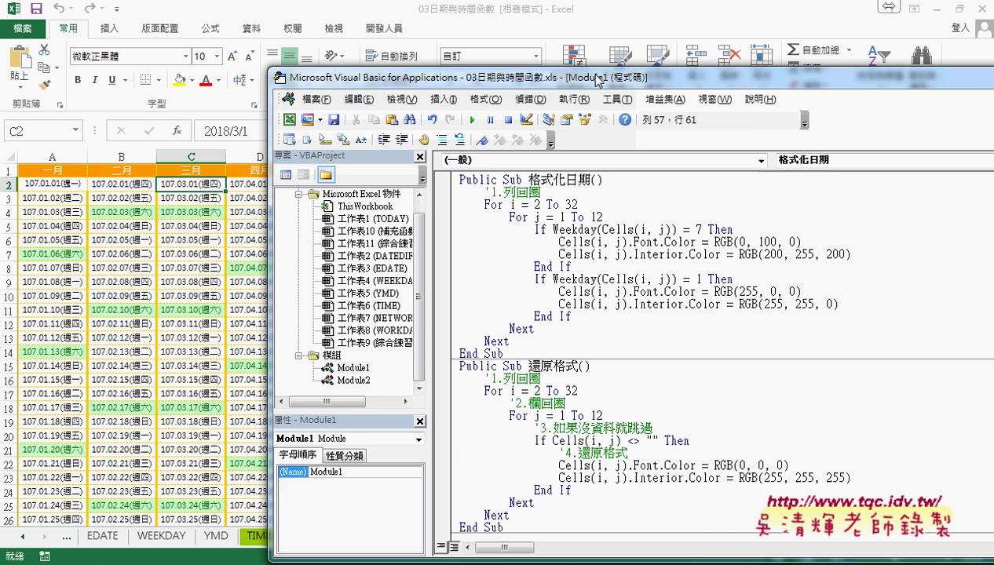
{"action": "left_click_drag", "start_coordinate": [437, 92], "coordinate": [604, 58]}
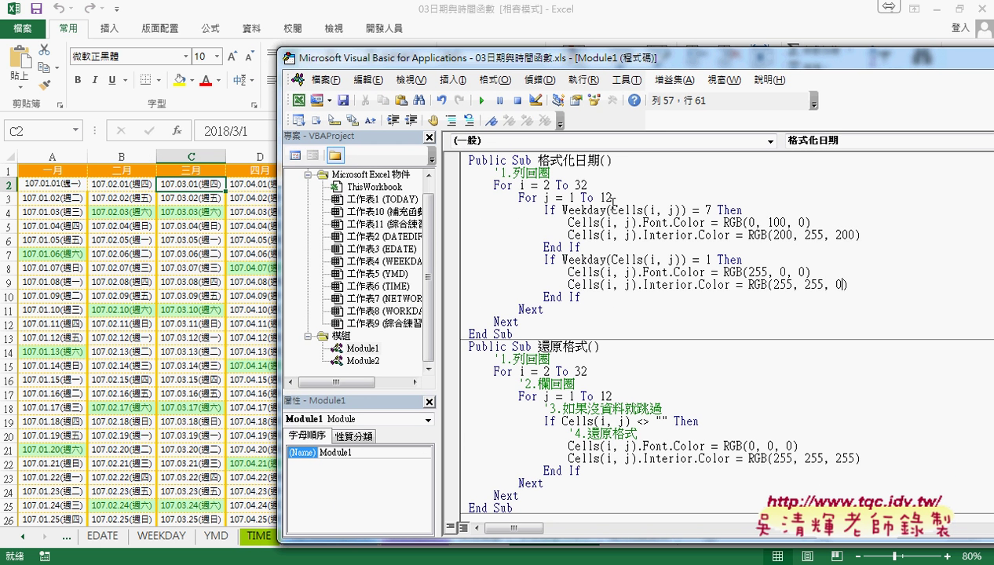
Run 格式化日期, check the yellow Sundays down the 2018 calendar near B30, then return to the code
{"action": "left_click", "coordinate": [485, 101]}
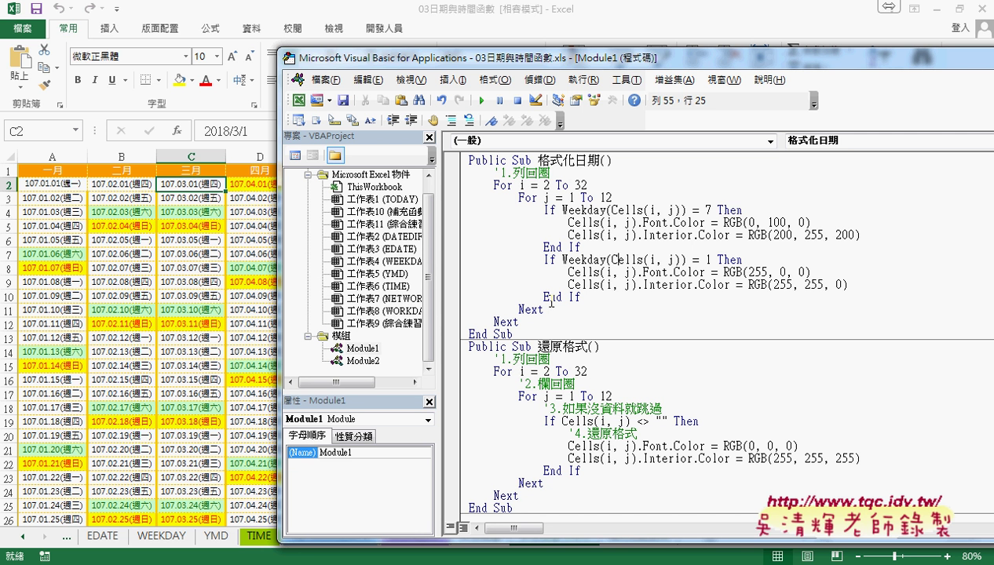
{"action": "scroll", "coordinate": [209, 362], "scroll_direction": "down", "scroll_amount": 2}
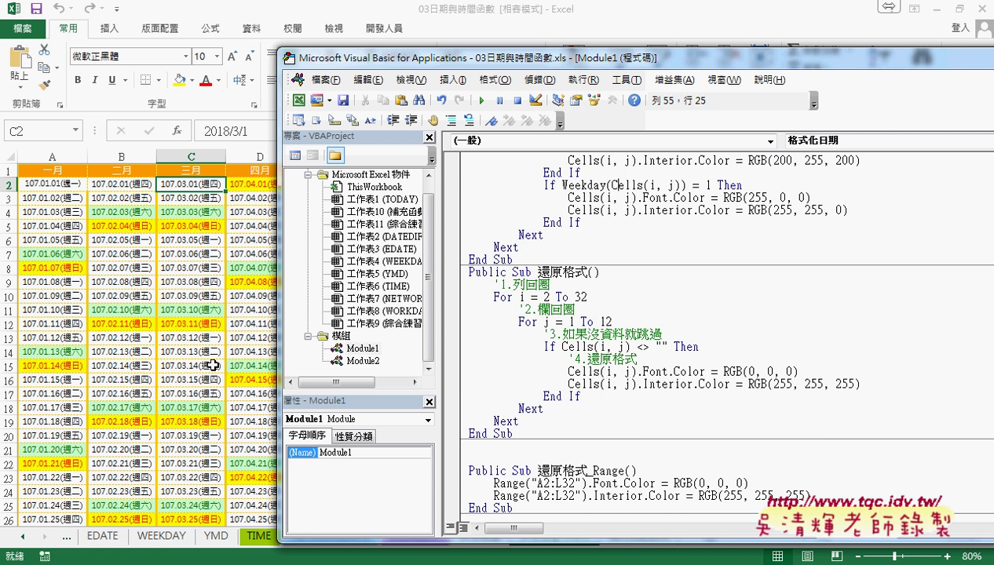
{"action": "left_click", "coordinate": [209, 366]}
{"action": "scroll", "coordinate": [227, 366], "scroll_direction": "down", "scroll_amount": 3}
{"action": "scroll", "coordinate": [226, 366], "scroll_direction": "down", "scroll_amount": 3}
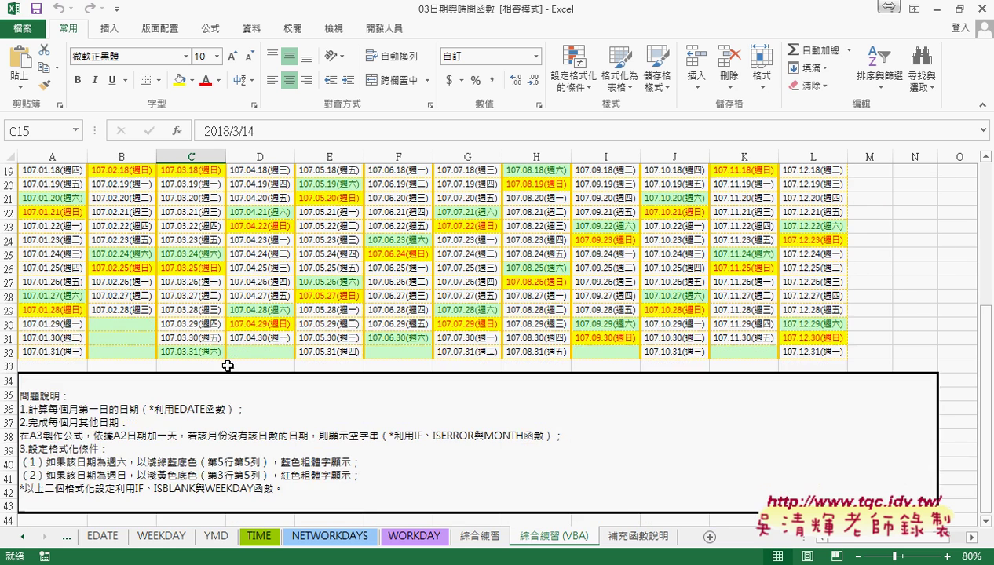
{"action": "left_click", "coordinate": [132, 326]}
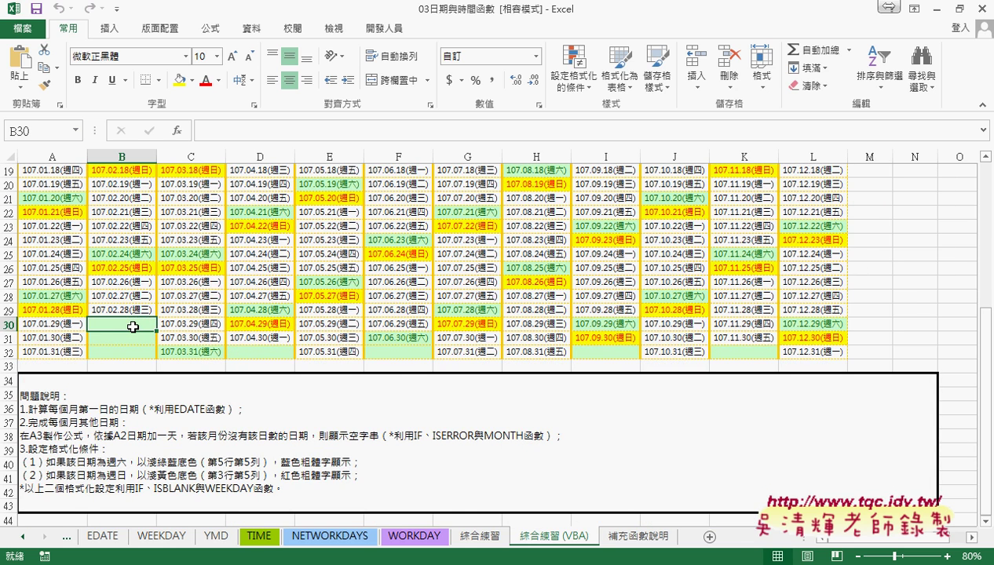
{"action": "left_click", "coordinate": [216, 562]}
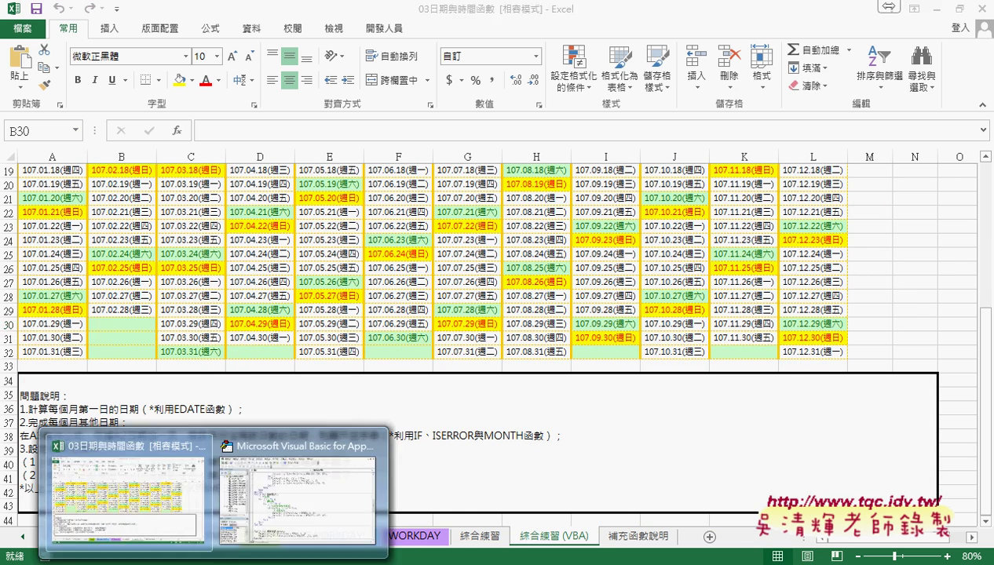
{"action": "left_click", "coordinate": [298, 487]}
{"action": "scroll", "coordinate": [664, 309], "scroll_direction": "up", "scroll_amount": 3}
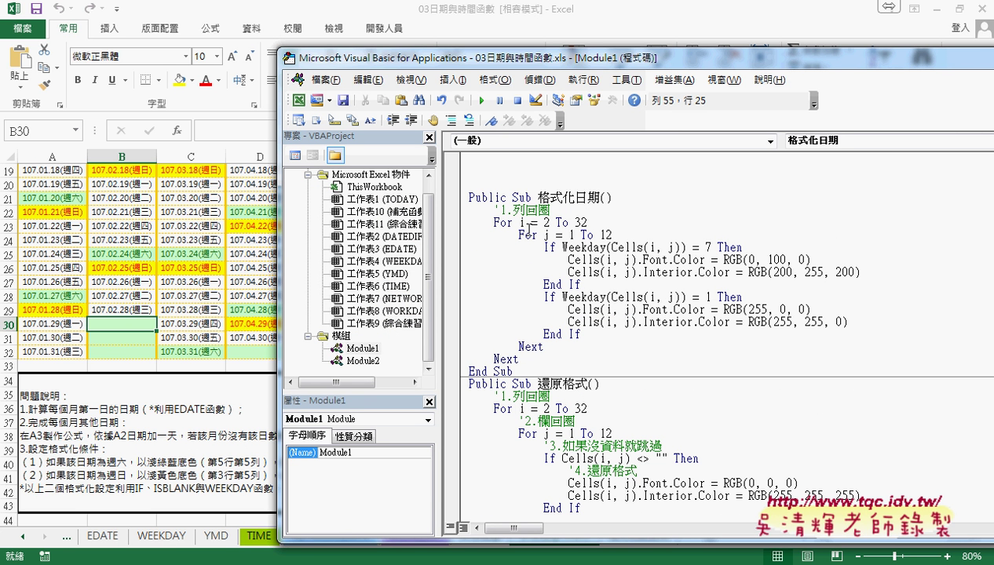
{"action": "left_click_drag", "start_coordinate": [493, 222], "coordinate": [634, 234]}
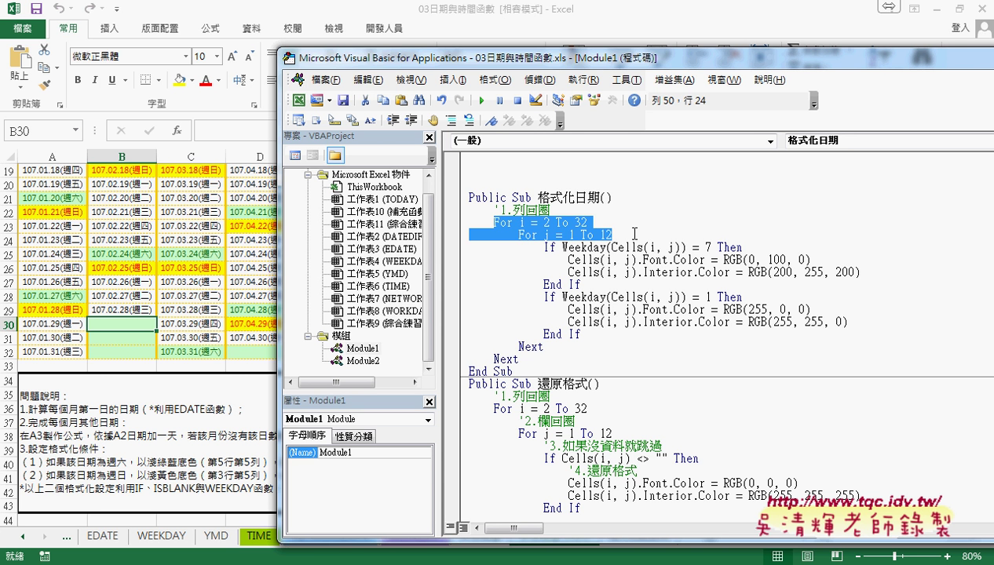
{"action": "left_click", "coordinate": [604, 260]}
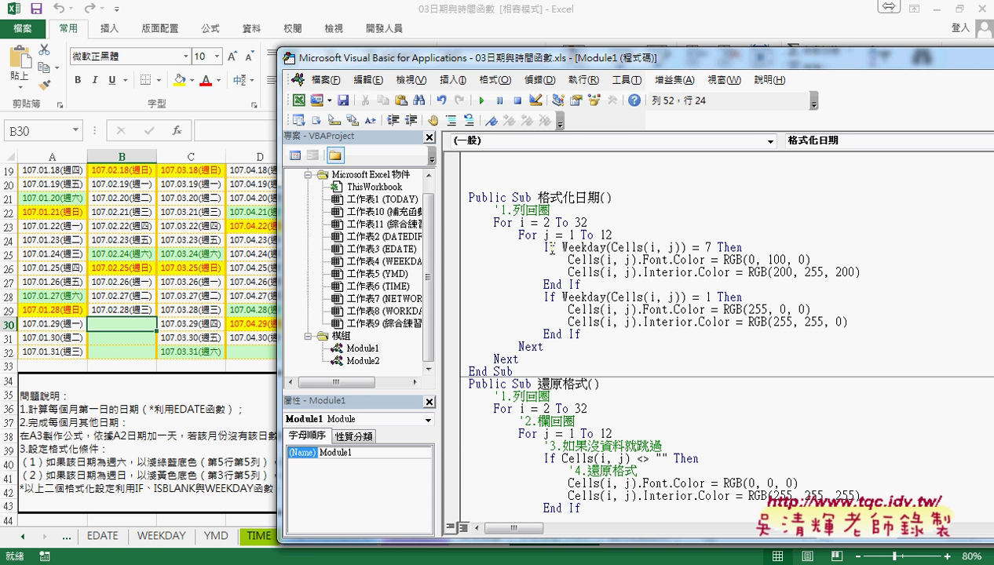
{"action": "left_click", "coordinate": [600, 260]}
{"action": "left_click_drag", "start_coordinate": [568, 260], "coordinate": [636, 260]}
{"action": "left_click", "coordinate": [611, 246]}
{"action": "left_click", "coordinate": [705, 260]}
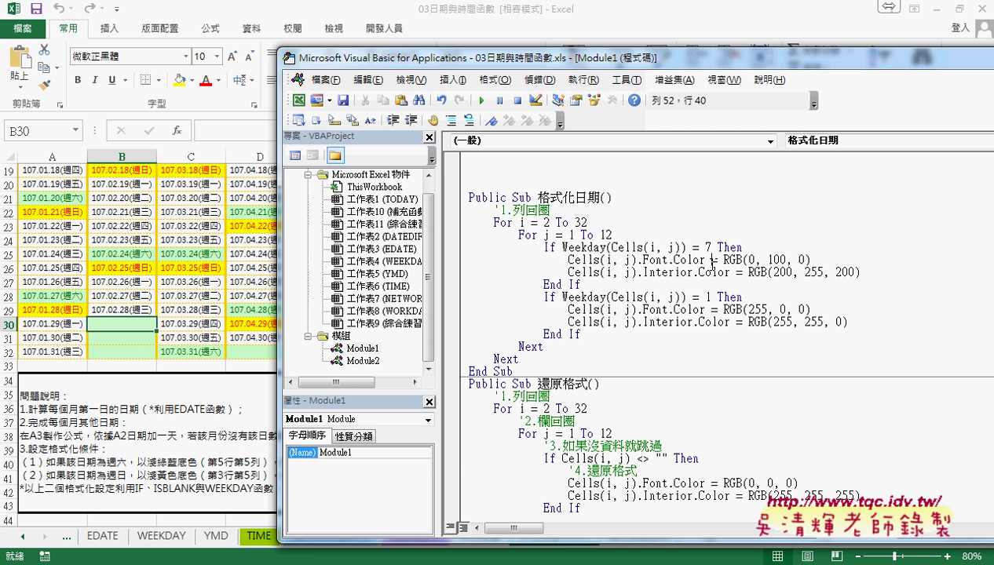
{"action": "left_click", "coordinate": [645, 320]}
{"action": "scroll", "coordinate": [641, 318], "scroll_direction": "down", "scroll_amount": 3}
{"action": "scroll", "coordinate": [641, 322], "scroll_direction": "down", "scroll_amount": 1}
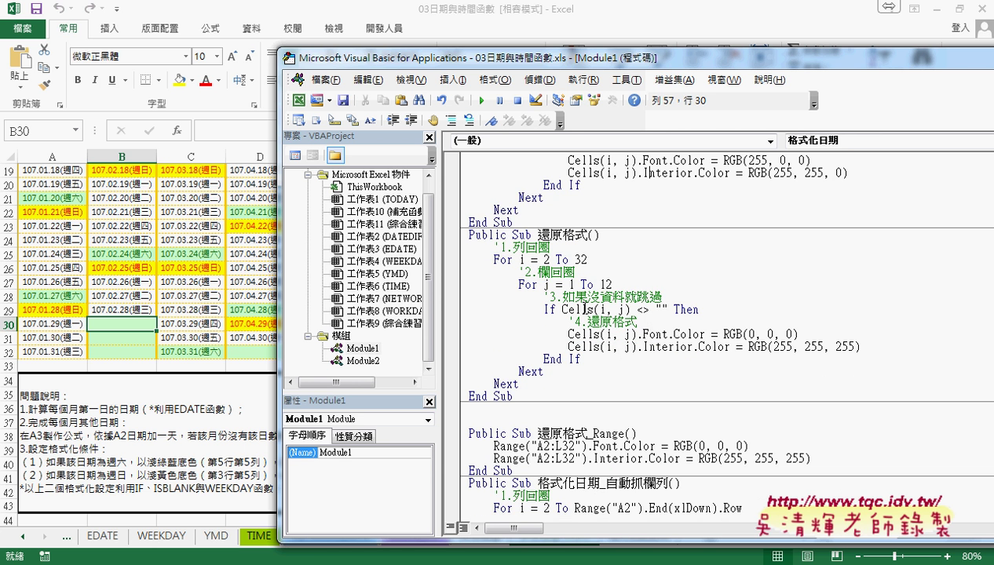
{"action": "left_click", "coordinate": [638, 333]}
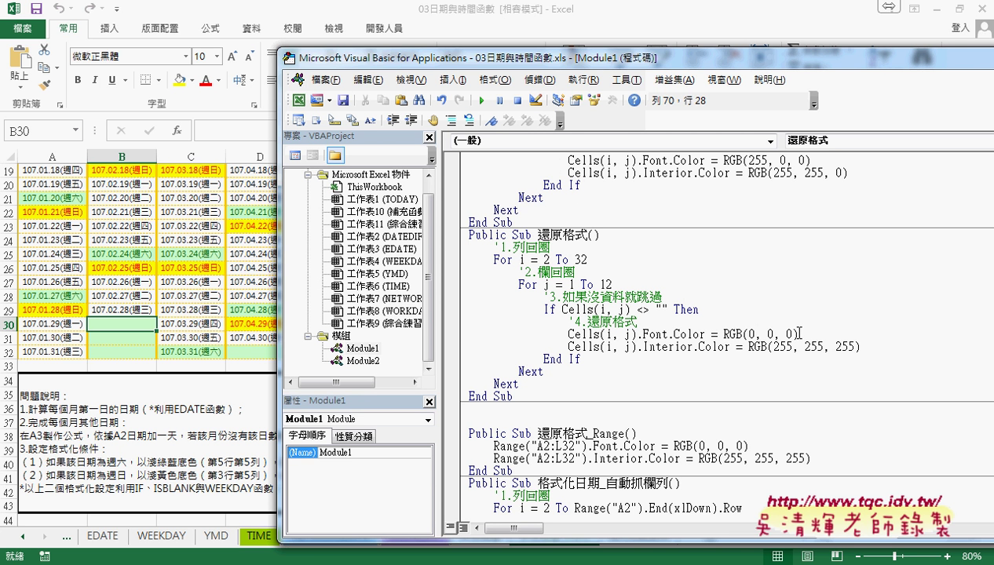
{"action": "left_click_drag", "start_coordinate": [798, 334], "coordinate": [644, 336]}
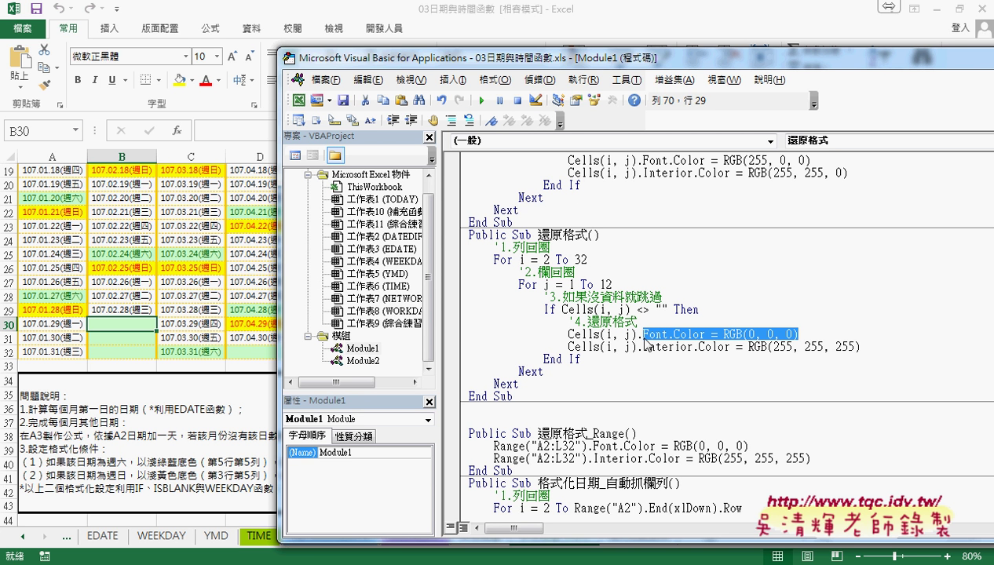
{"action": "left_click_drag", "start_coordinate": [862, 347], "coordinate": [646, 350]}
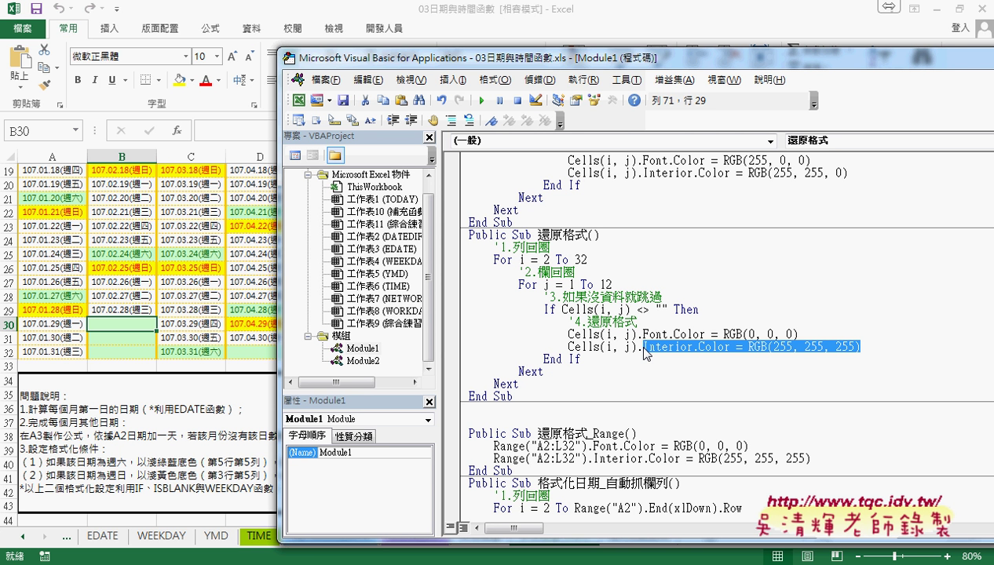
{"action": "left_click", "coordinate": [708, 333]}
{"action": "left_click_drag", "start_coordinate": [744, 334], "coordinate": [797, 334]}
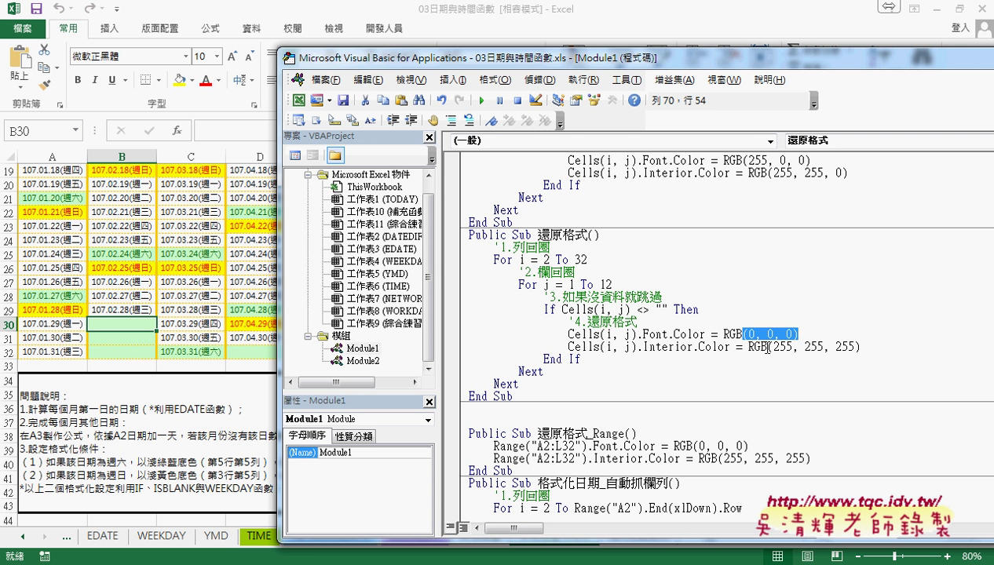
{"action": "left_click_drag", "start_coordinate": [767, 346], "coordinate": [862, 346]}
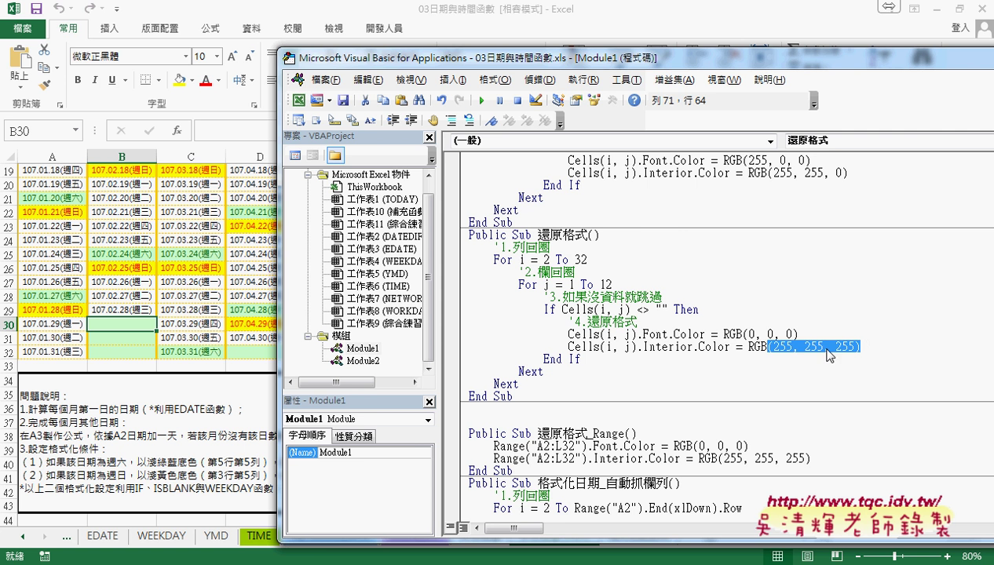
Run the 還原格式 macro to strip the weekend colours from the calendar
{"action": "left_click", "coordinate": [581, 309]}
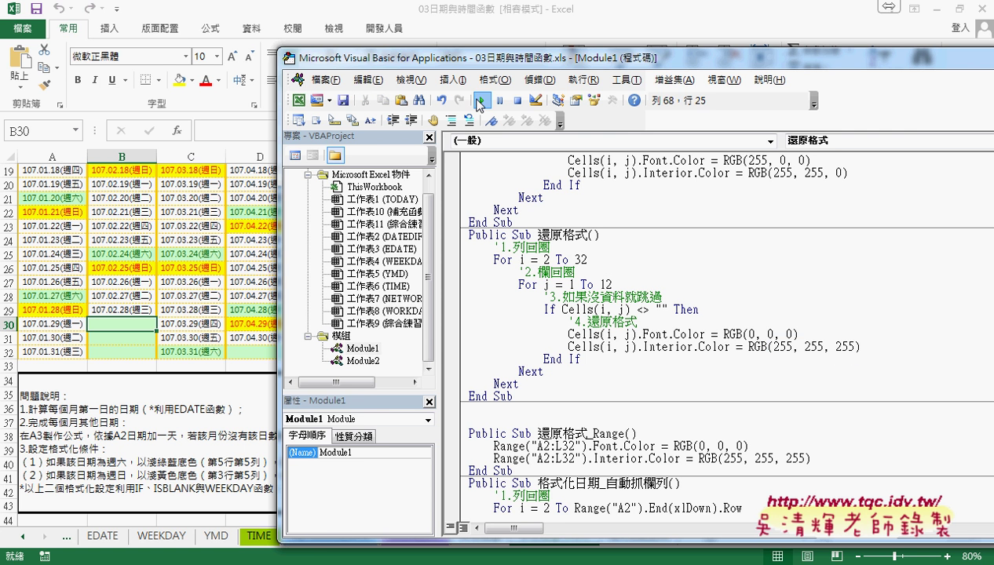
{"action": "left_click", "coordinate": [481, 101]}
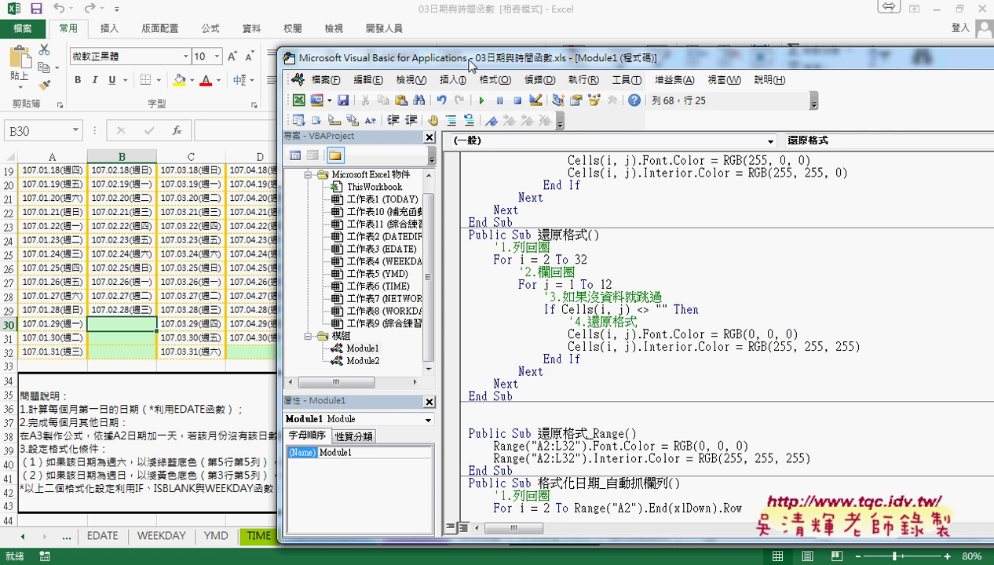
{"action": "left_click_drag", "start_coordinate": [472, 64], "coordinate": [640, 69]}
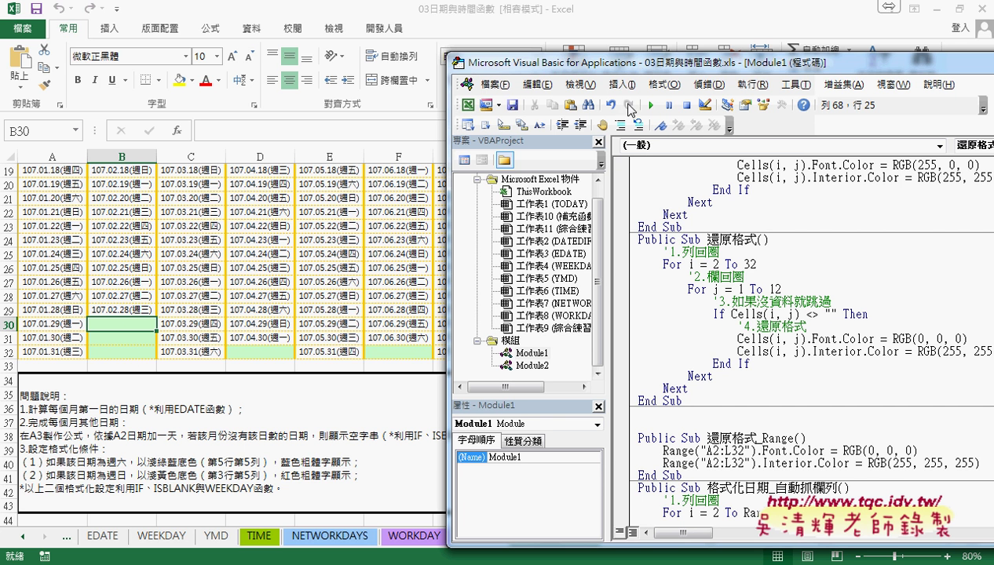
{"action": "left_click_drag", "start_coordinate": [635, 71], "coordinate": [425, 59]}
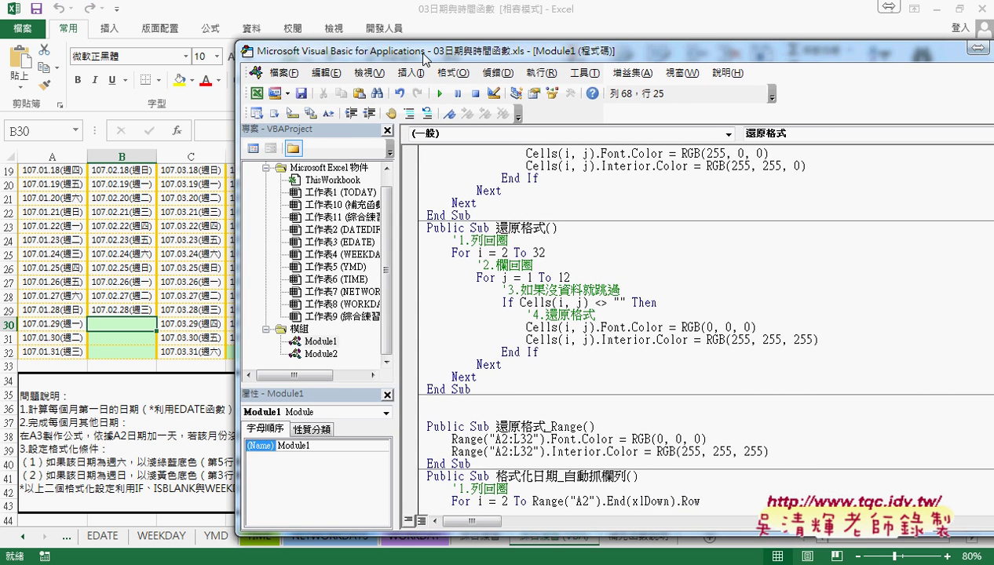
Scroll down Module1 to the 年曆 macro's code
{"action": "scroll", "coordinate": [527, 241], "scroll_direction": "up", "scroll_amount": 3}
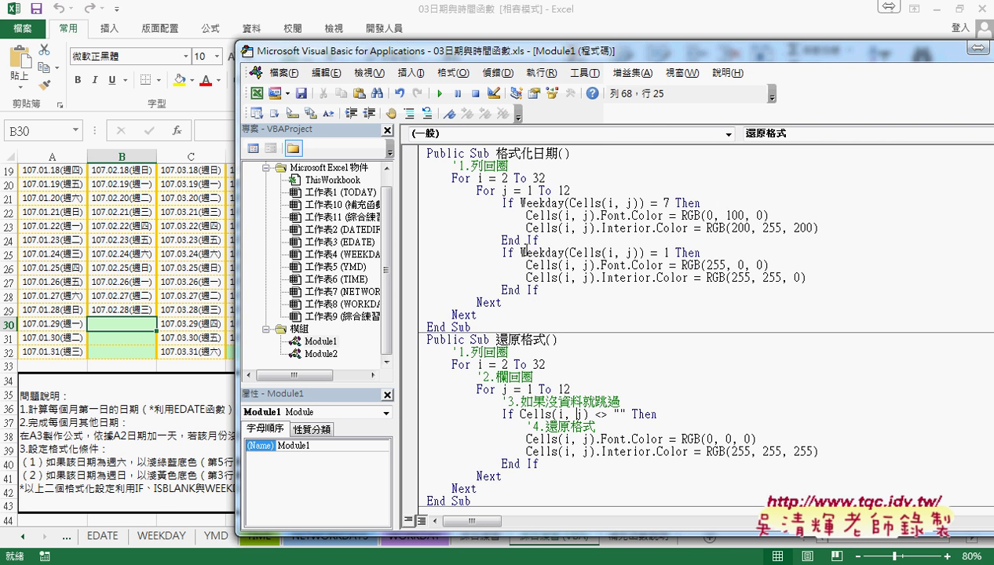
{"action": "scroll", "coordinate": [522, 247], "scroll_direction": "down", "scroll_amount": 1}
{"action": "scroll", "coordinate": [522, 247], "scroll_direction": "up", "scroll_amount": 1}
{"action": "scroll", "coordinate": [535, 375], "scroll_direction": "down", "scroll_amount": 5}
{"action": "scroll", "coordinate": [535, 376], "scroll_direction": "down", "scroll_amount": 2}
{"action": "scroll", "coordinate": [471, 357], "scroll_direction": "down", "scroll_amount": 7}
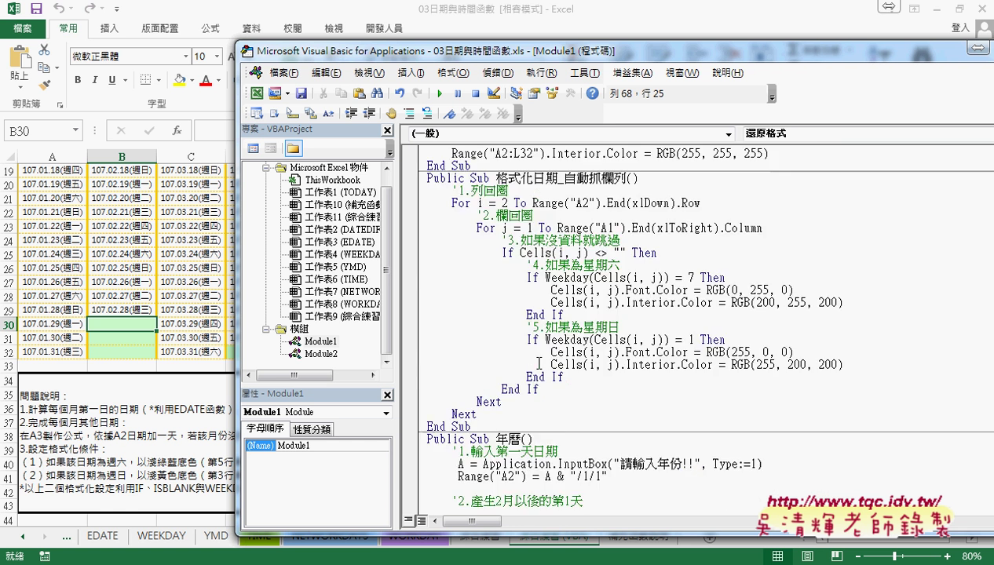
{"action": "scroll", "coordinate": [459, 353], "scroll_direction": "down", "scroll_amount": 1}
{"action": "scroll", "coordinate": [534, 364], "scroll_direction": "down", "scroll_amount": 3}
{"action": "scroll", "coordinate": [538, 352], "scroll_direction": "down", "scroll_amount": 1}
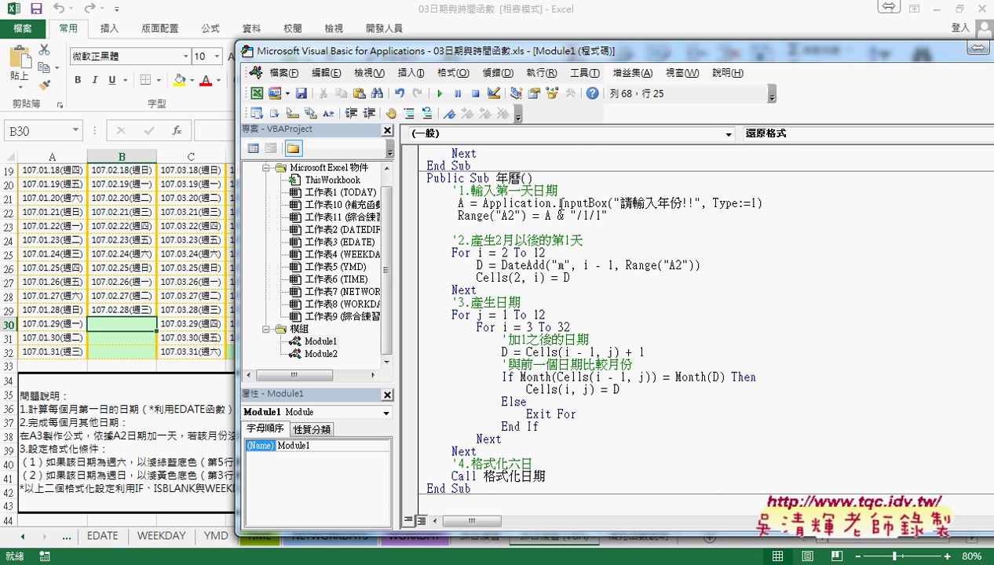
{"action": "left_click_drag", "start_coordinate": [558, 203], "coordinate": [607, 201]}
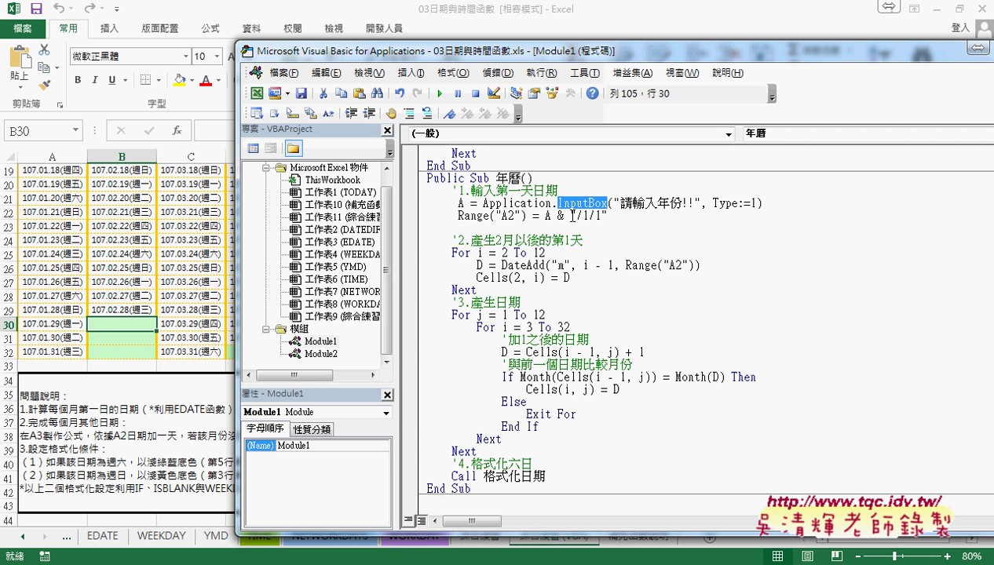
{"action": "left_click_drag", "start_coordinate": [571, 212], "coordinate": [607, 212]}
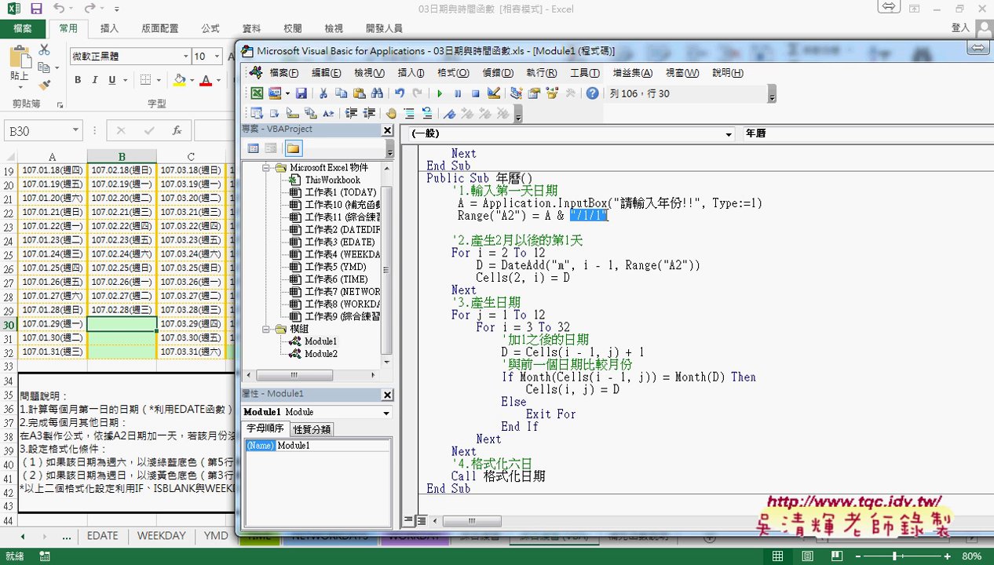
{"action": "left_click", "coordinate": [472, 240]}
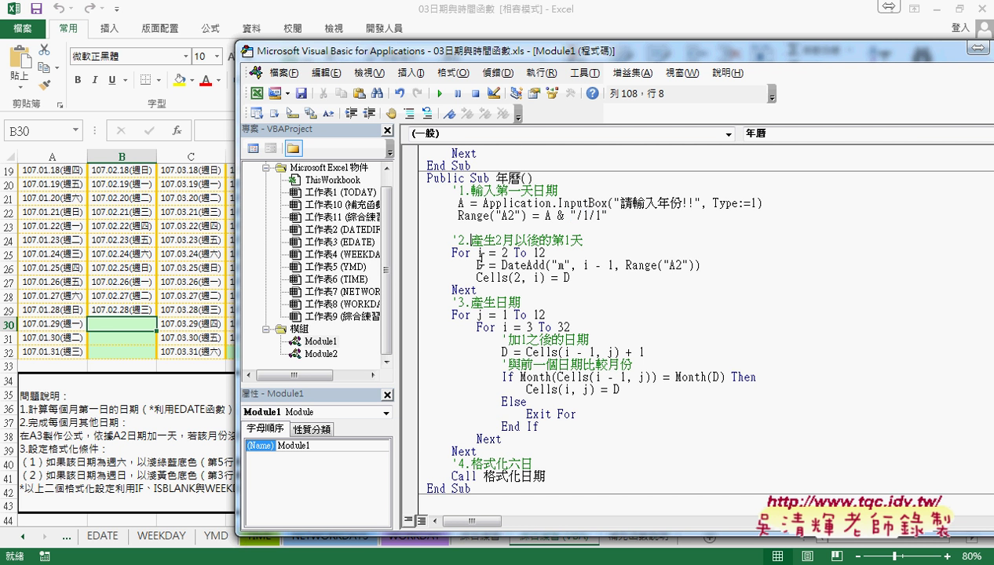
{"action": "left_click", "coordinate": [485, 304]}
{"action": "left_click", "coordinate": [509, 462]}
{"action": "scroll", "coordinate": [591, 465], "scroll_direction": "down", "scroll_amount": 2}
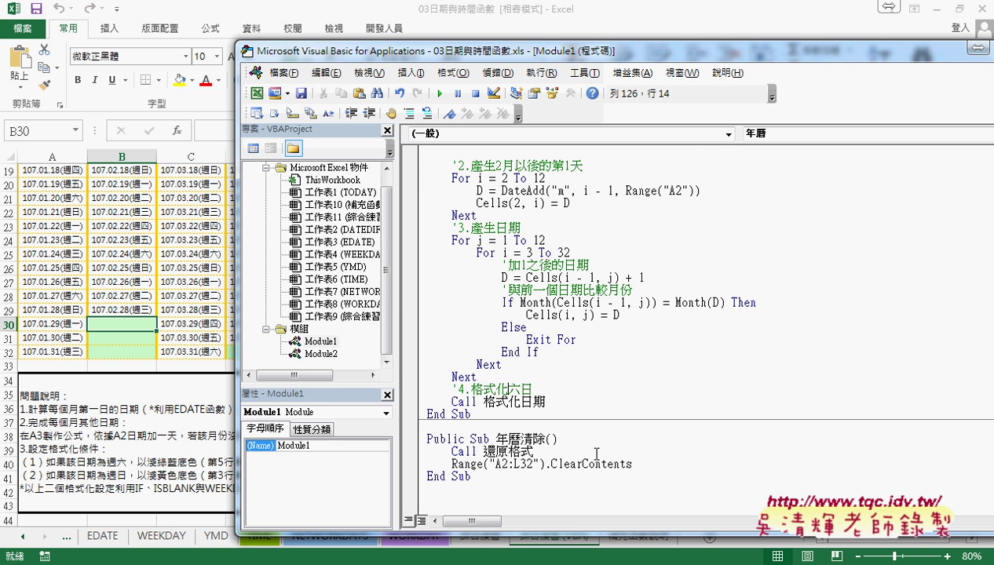
{"action": "left_click_drag", "start_coordinate": [549, 402], "coordinate": [483, 402]}
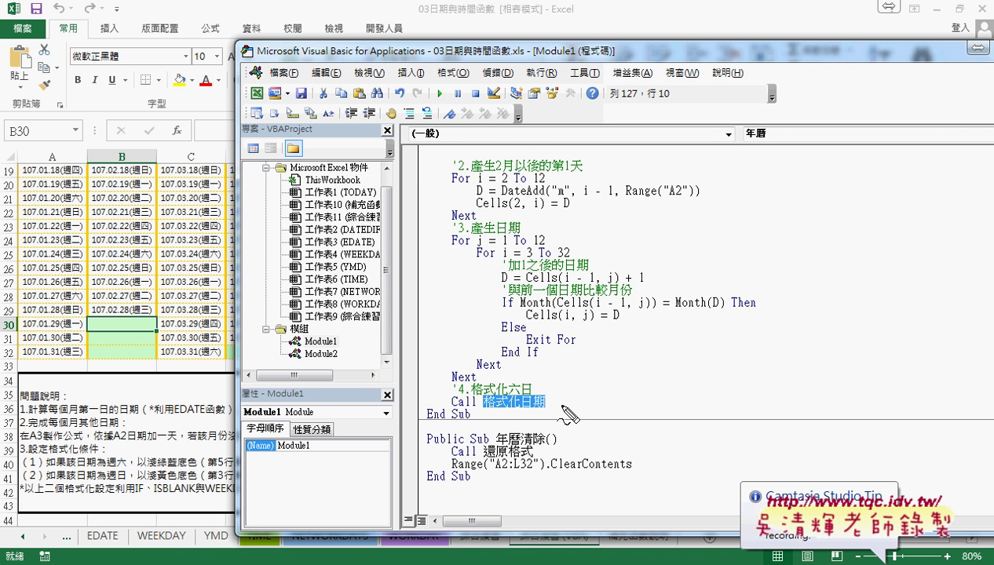
{"action": "left_click_drag", "start_coordinate": [567, 414], "coordinate": [508, 424]}
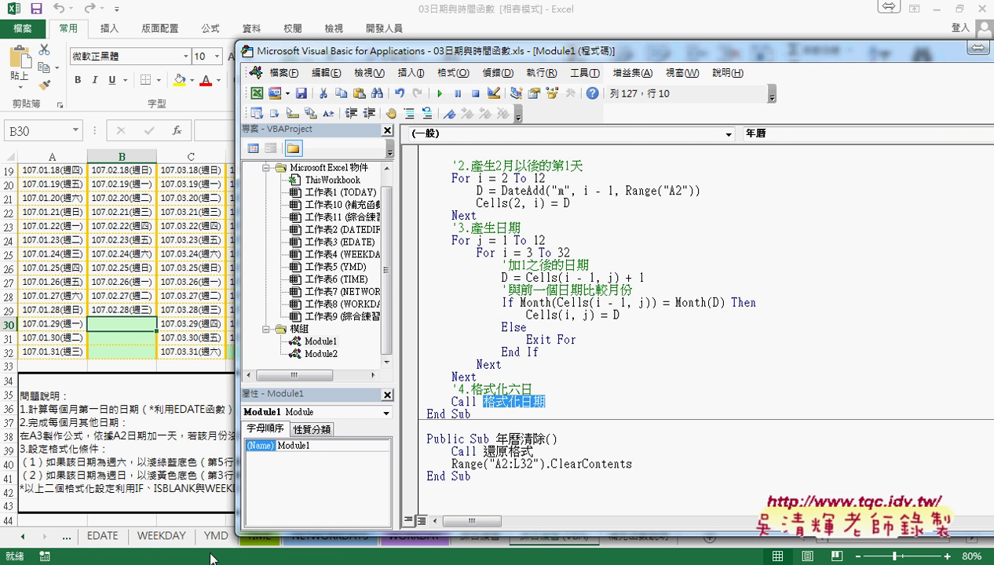
Scroll 程式碼.docx to the 還原格式 and 還原格式_Range code
{"action": "scroll", "coordinate": [416, 292], "scroll_direction": "down", "scroll_amount": 10}
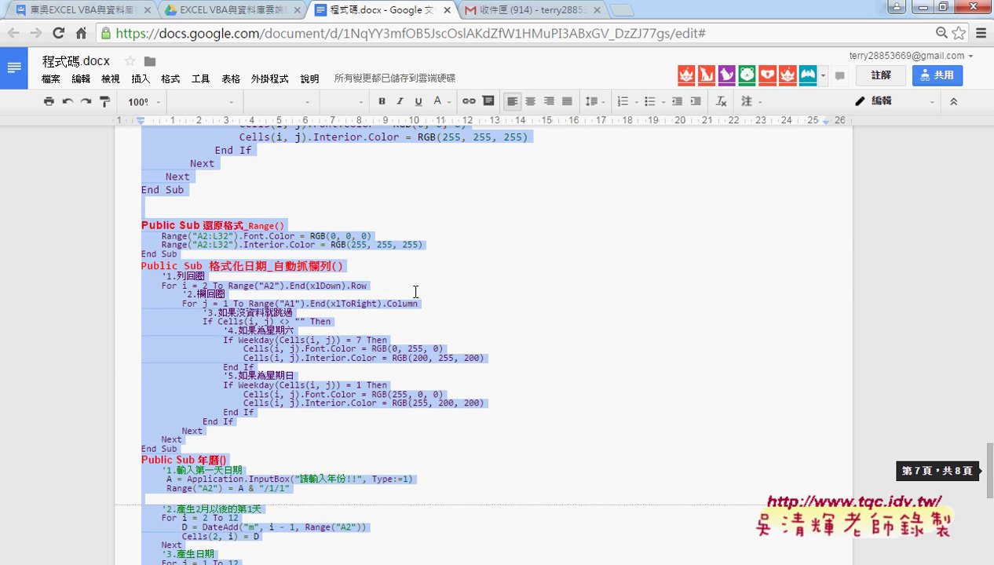
{"action": "scroll", "coordinate": [416, 292], "scroll_direction": "up", "scroll_amount": 3}
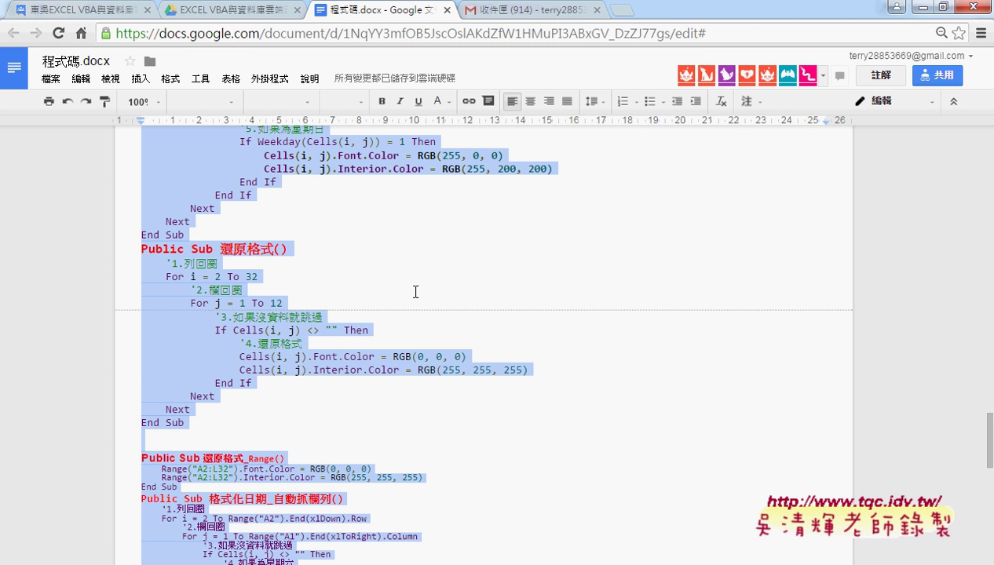